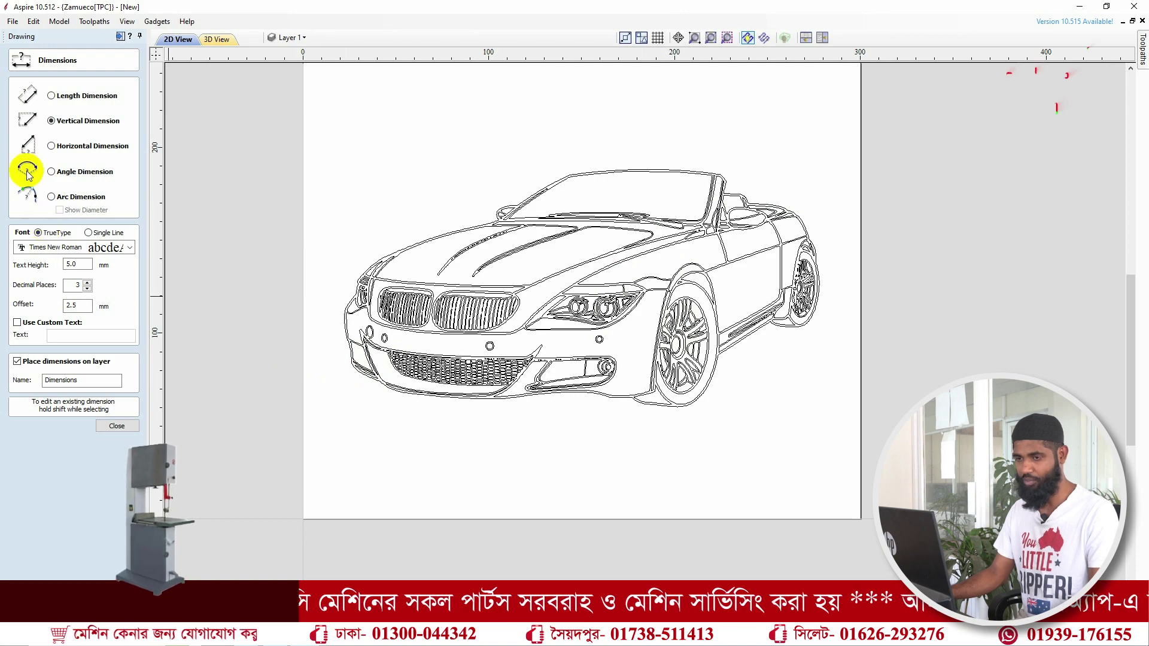
pyautogui.click(51, 96)
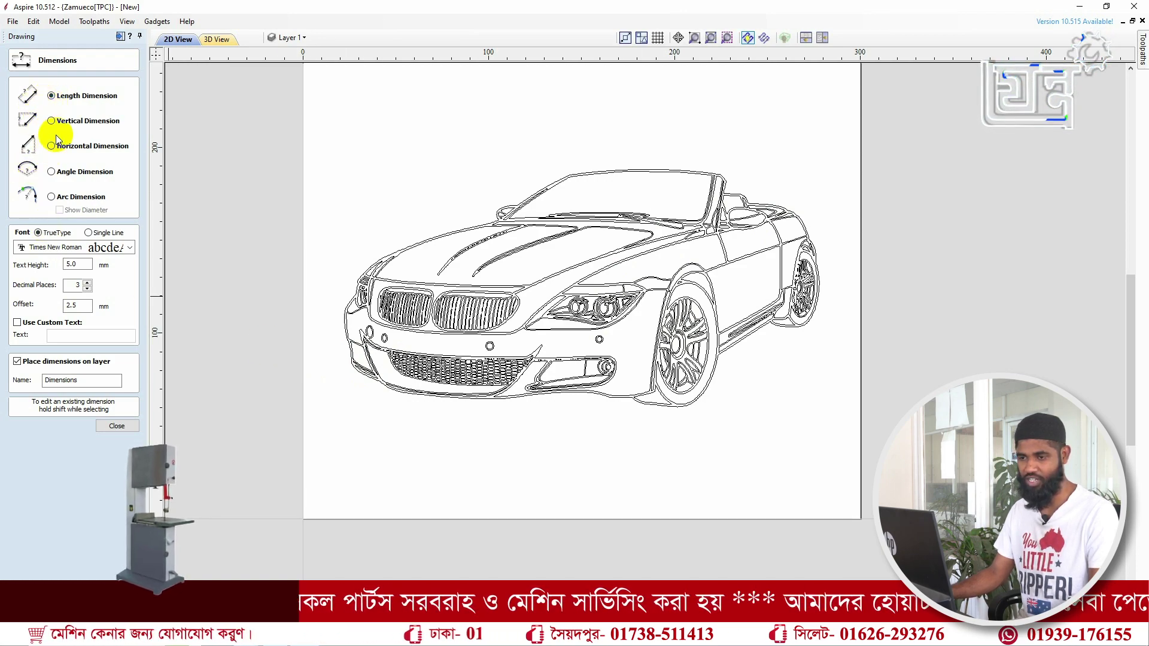
pyautogui.click(52, 121)
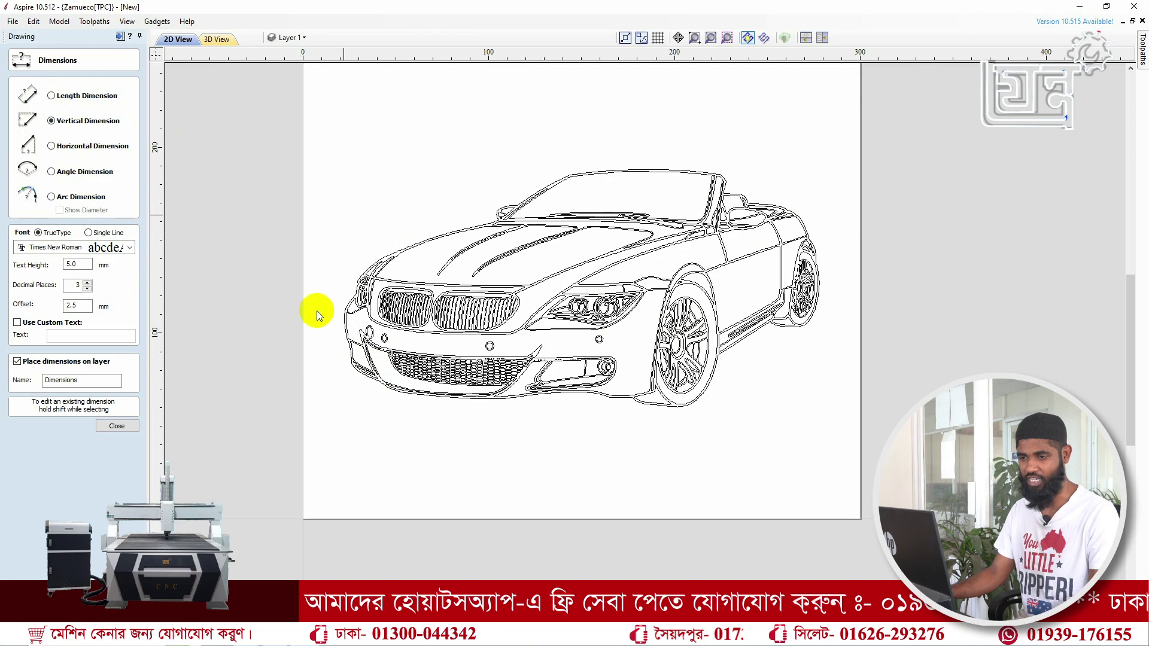
pyautogui.click(51, 147)
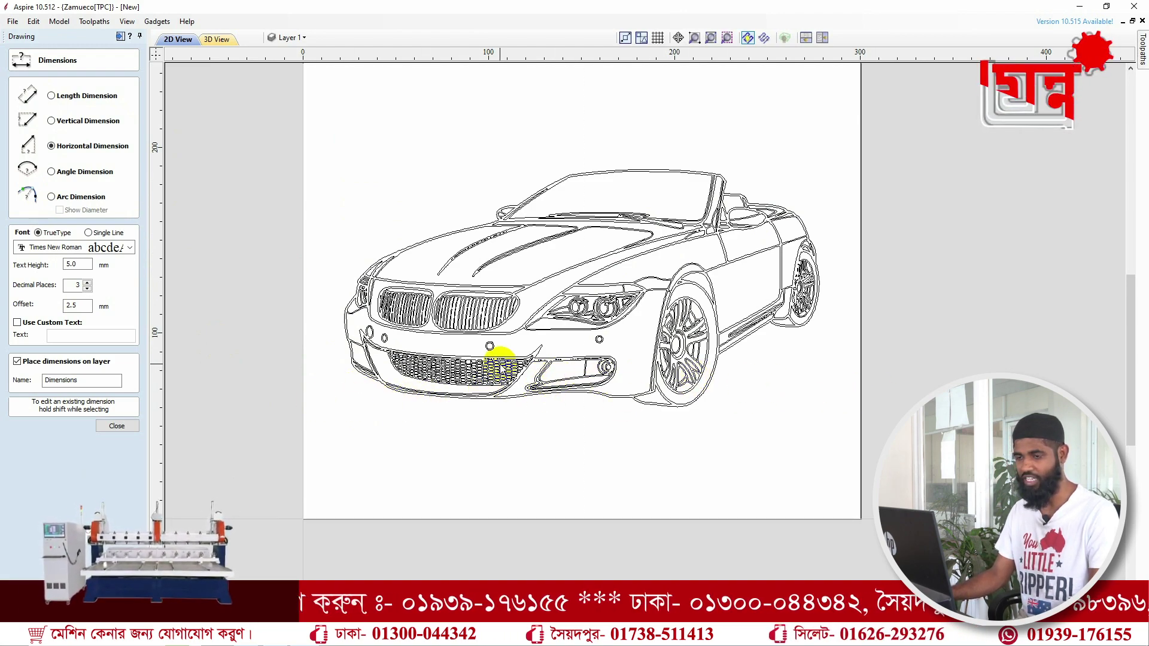
pyautogui.click(51, 96)
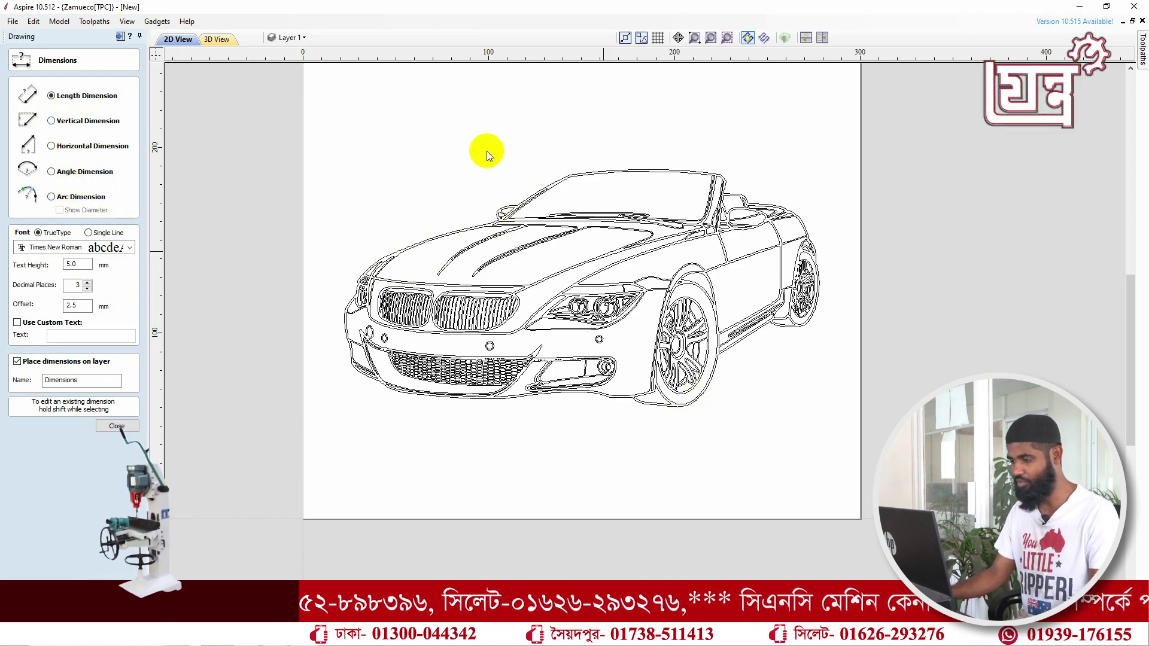
# Add a vertical dimension of the car's overall height, from roofline to front wheel bottom, placed at the page's right edge.
pyautogui.click(51, 121)
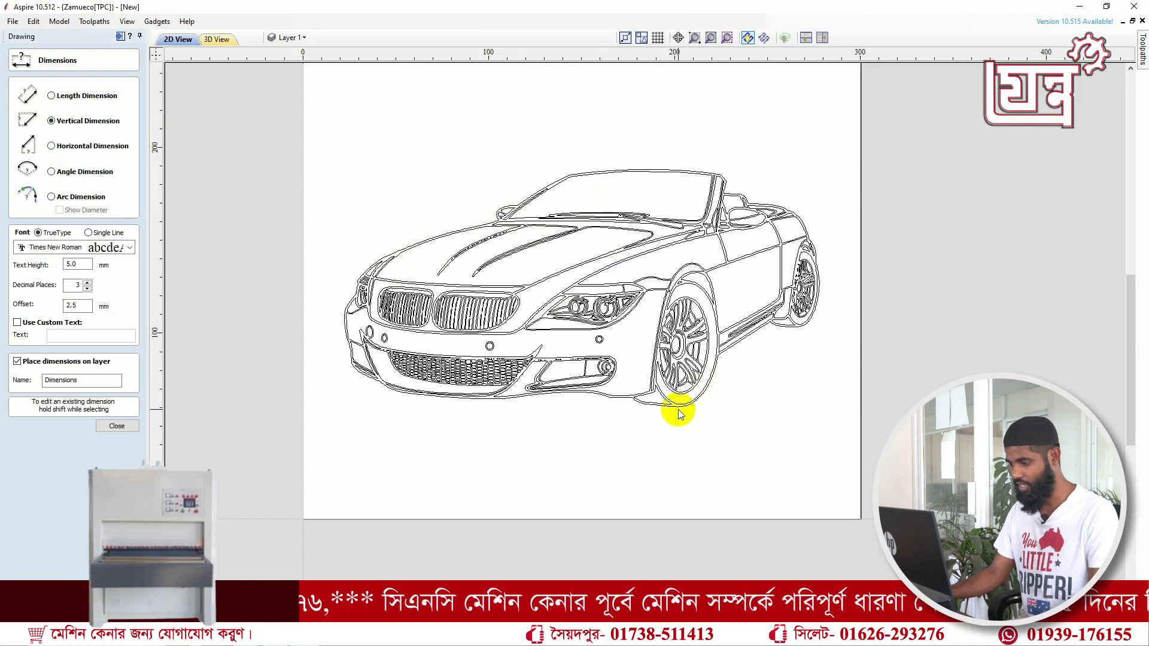
pyautogui.click(683, 172)
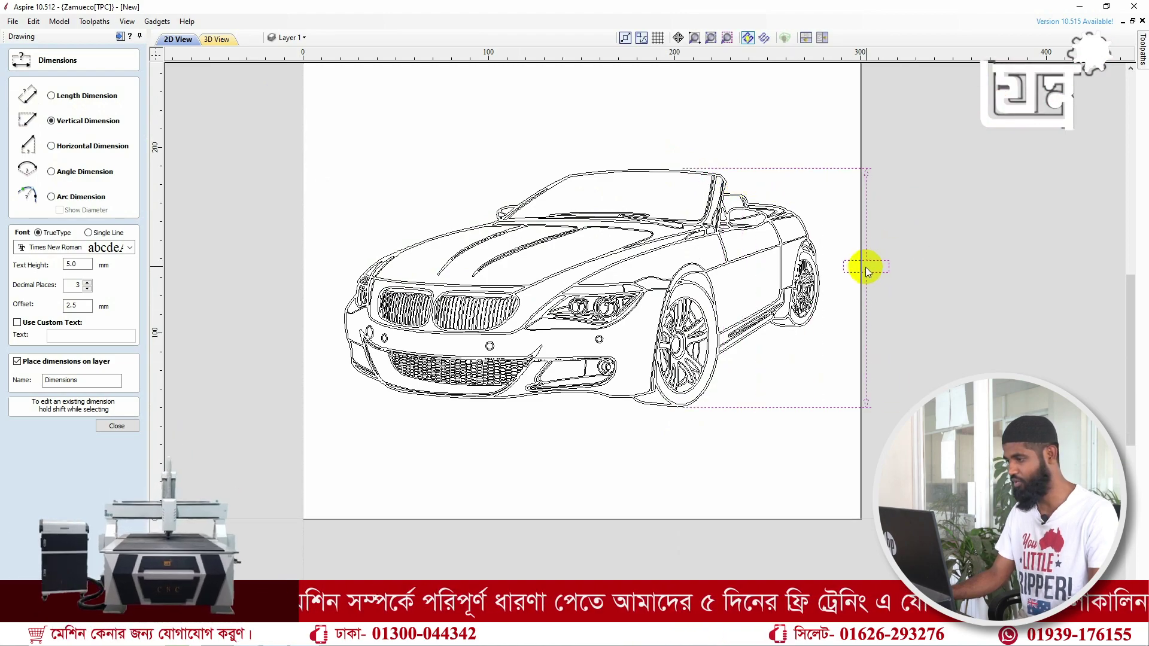
pyautogui.click(859, 285)
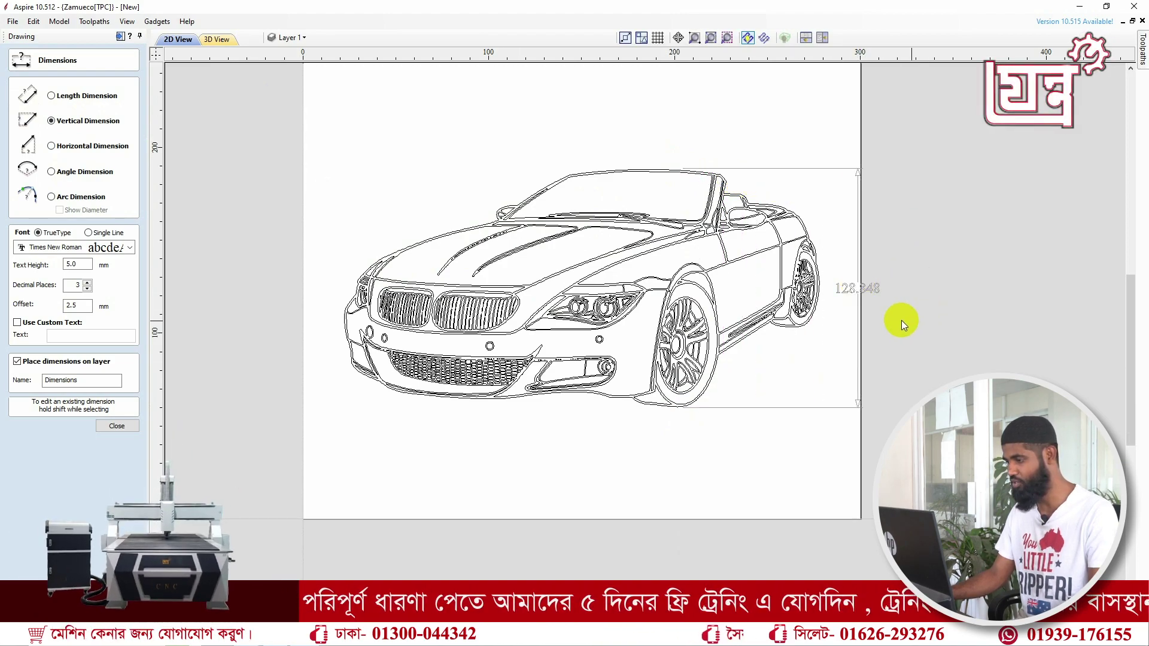
pyautogui.scroll(5, 845, 289)
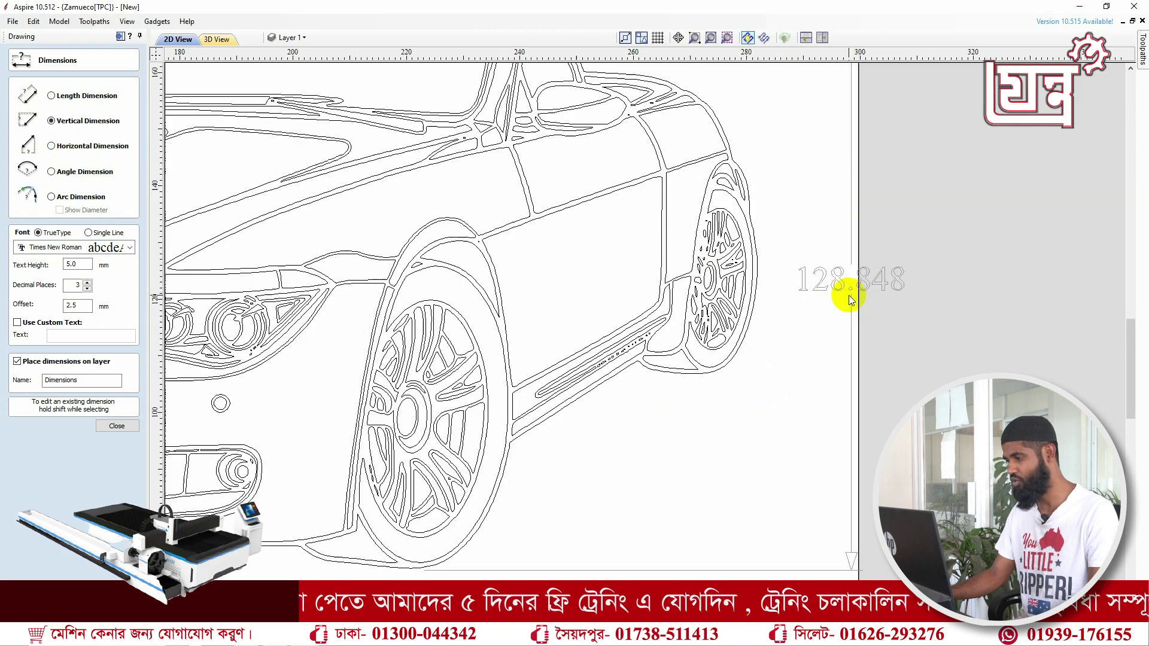
pyautogui.scroll(-2, 841, 275)
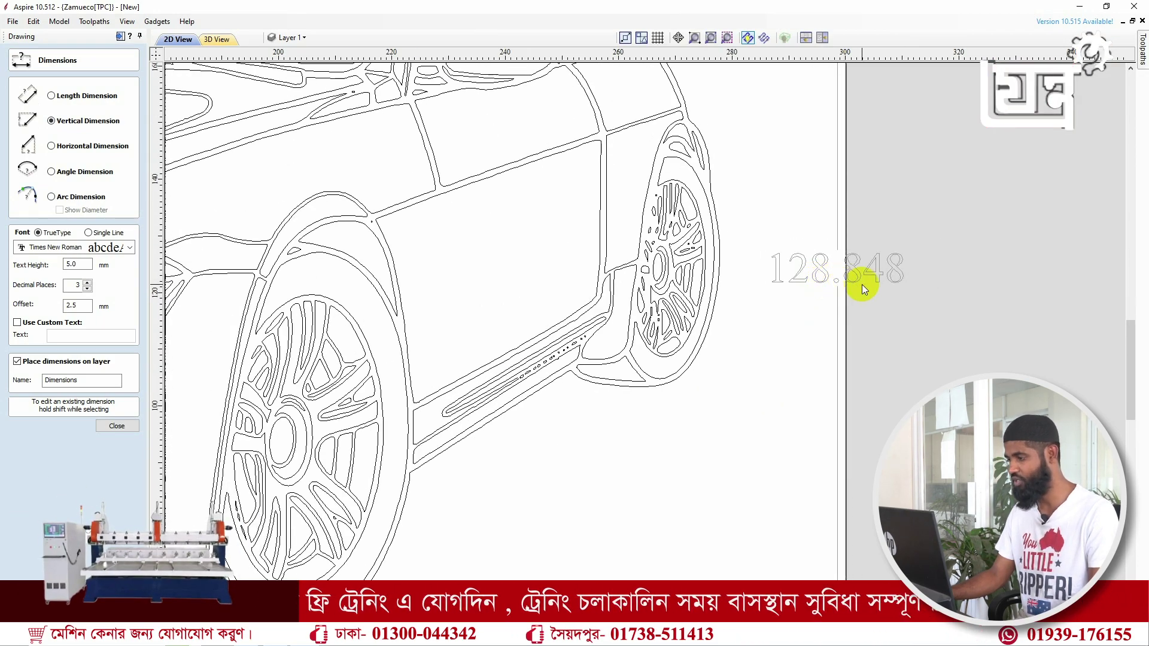
pyautogui.scroll(-5, 836, 264)
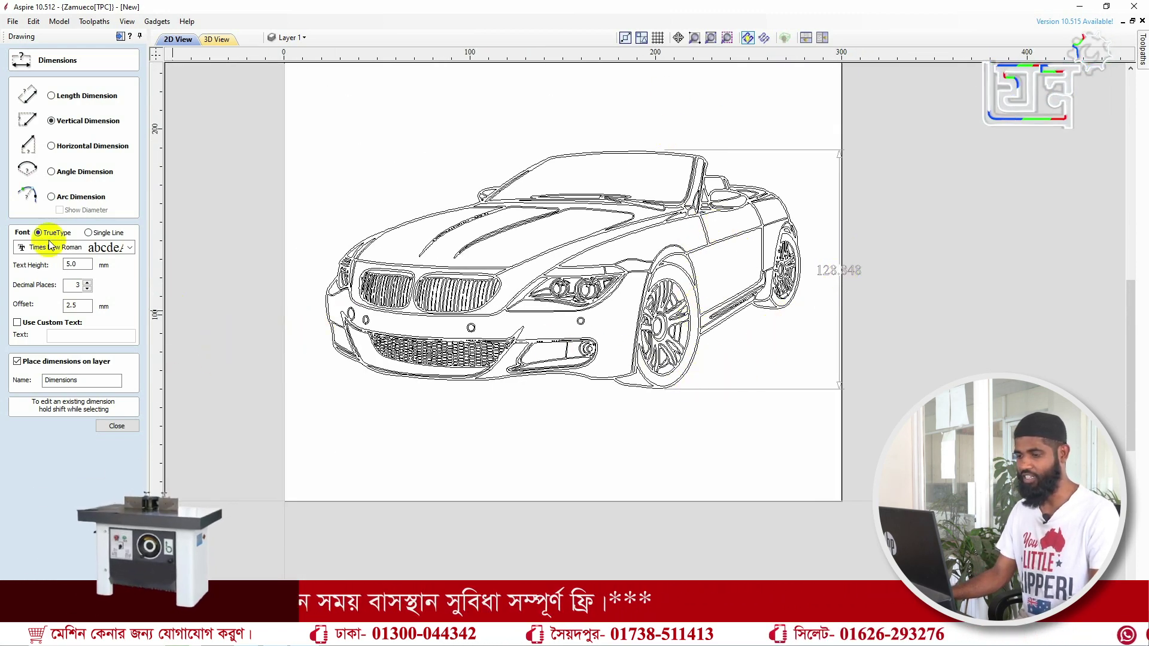
# Add a horizontal dimension of the car's overall width, from front bumper to rear wheel side, placed below the car.
pyautogui.click(51, 147)
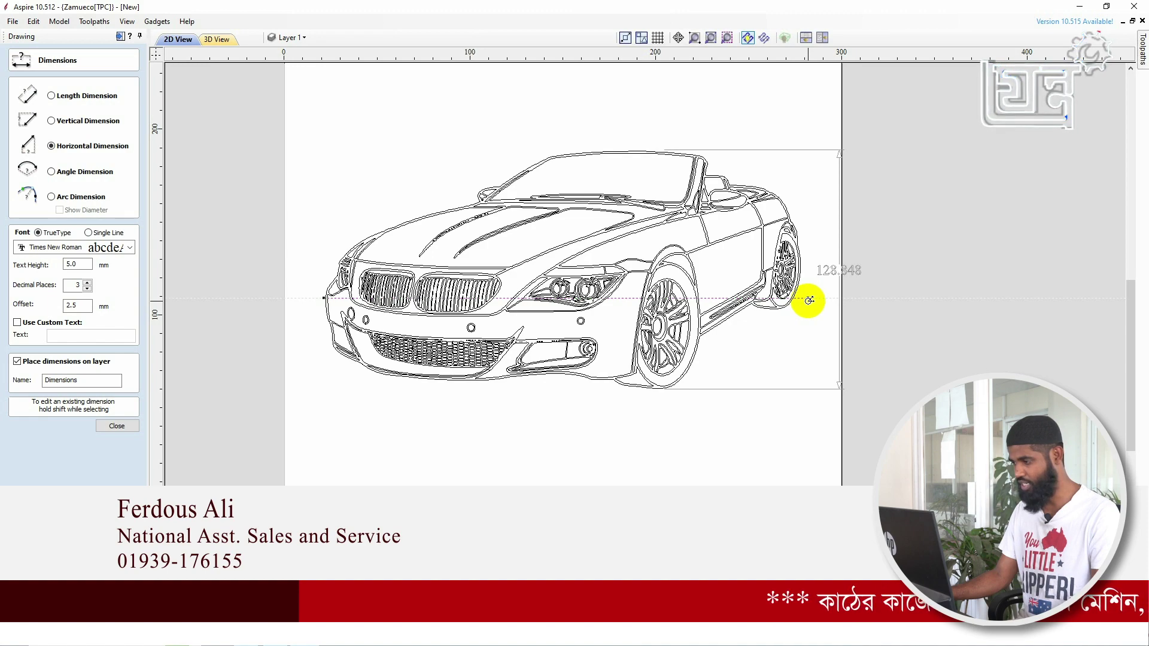
pyautogui.click(809, 300)
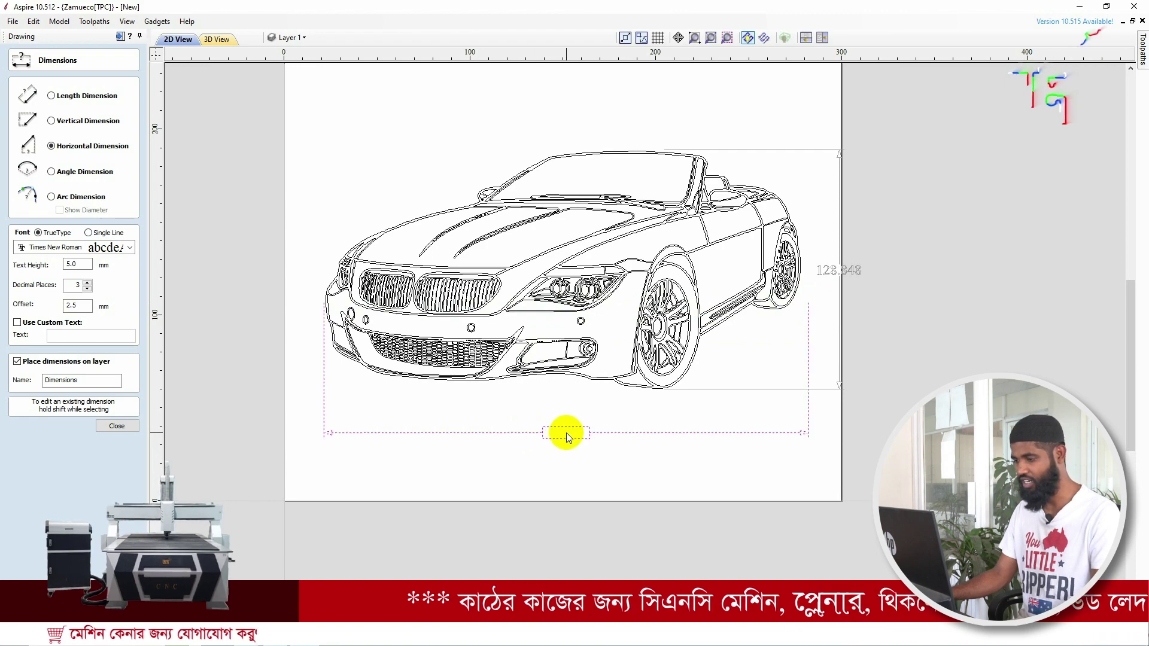
pyautogui.click(566, 433)
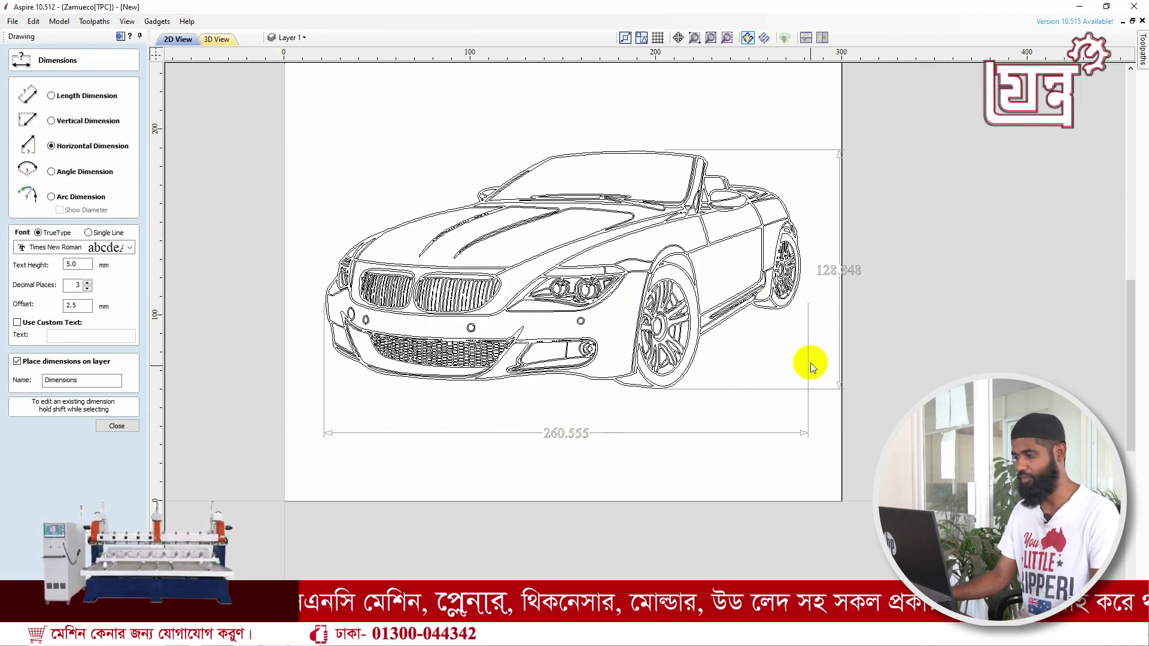
pyautogui.click(833, 274)
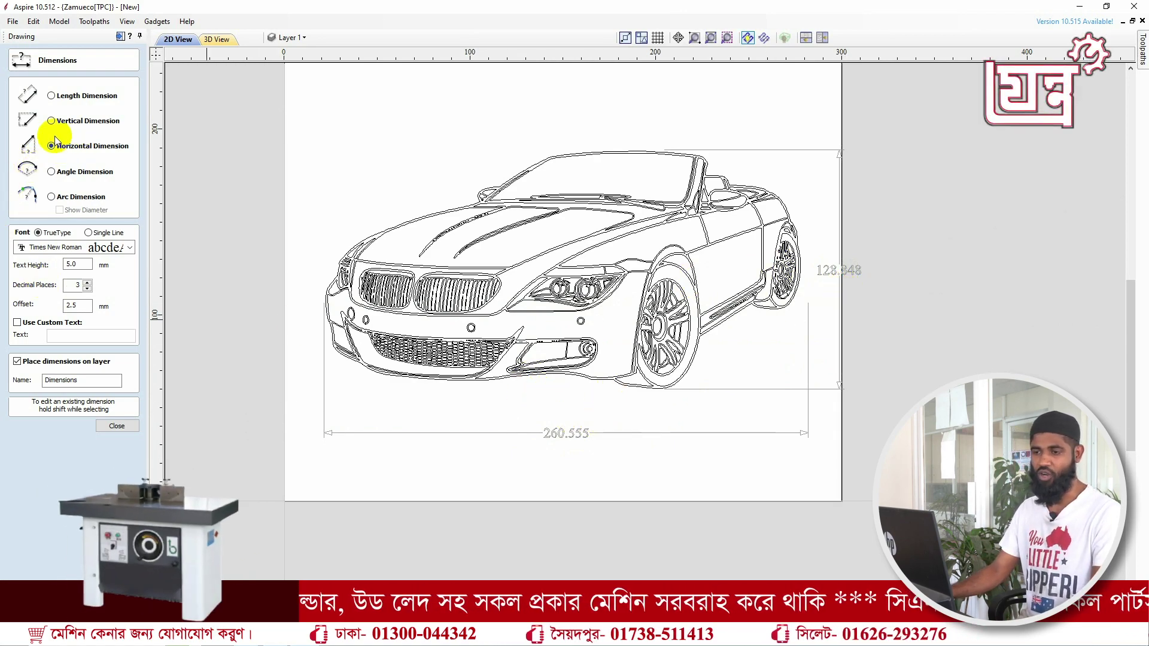
# Choose the Length Dimension type and turn on the grid in the 2D view.
pyautogui.click(52, 96)
pyautogui.scroll(2, 508, 195)
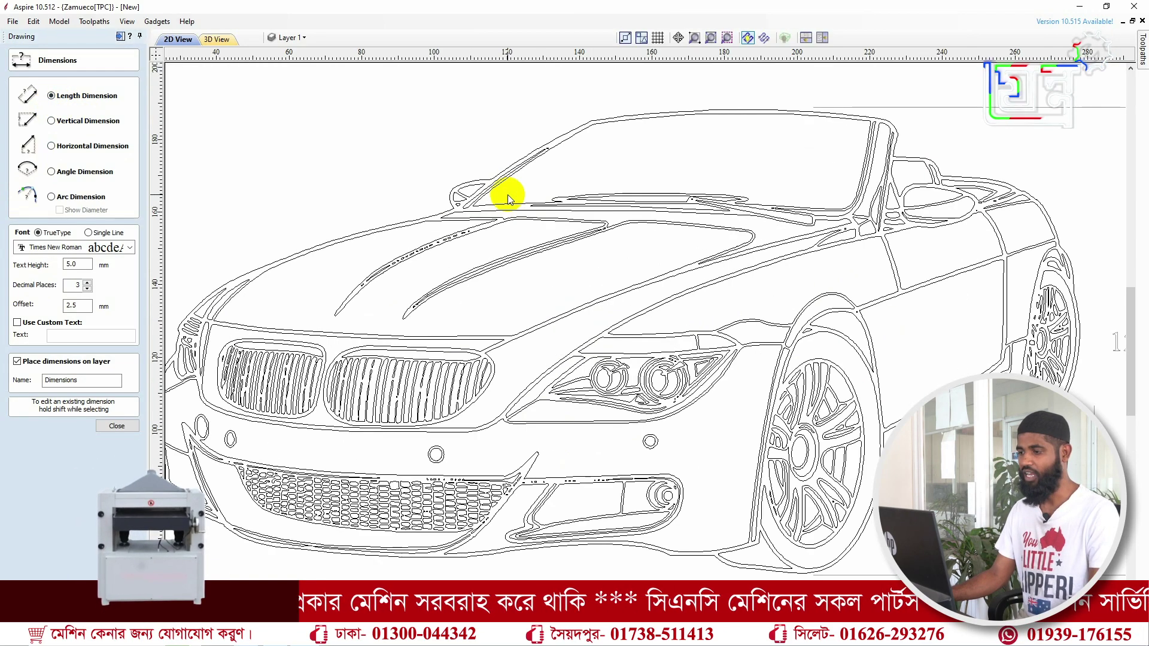
pyautogui.scroll(2, 507, 195)
pyautogui.scroll(-3, 568, 140)
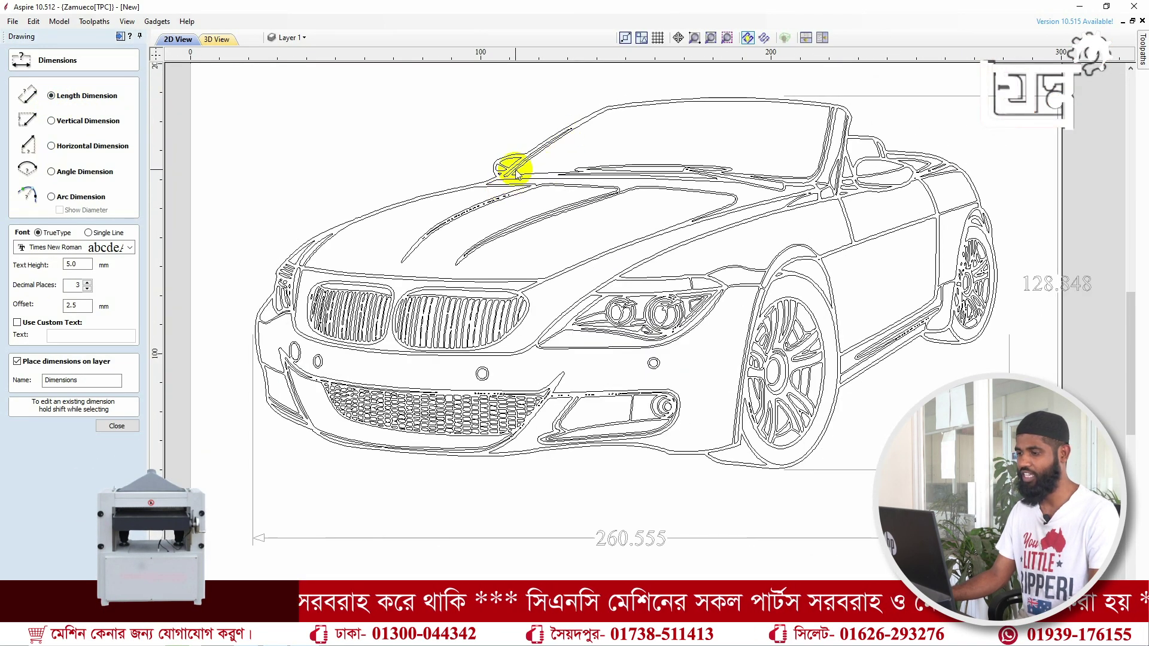
pyautogui.scroll(-3, 506, 180)
pyautogui.scroll(-2, 659, 150)
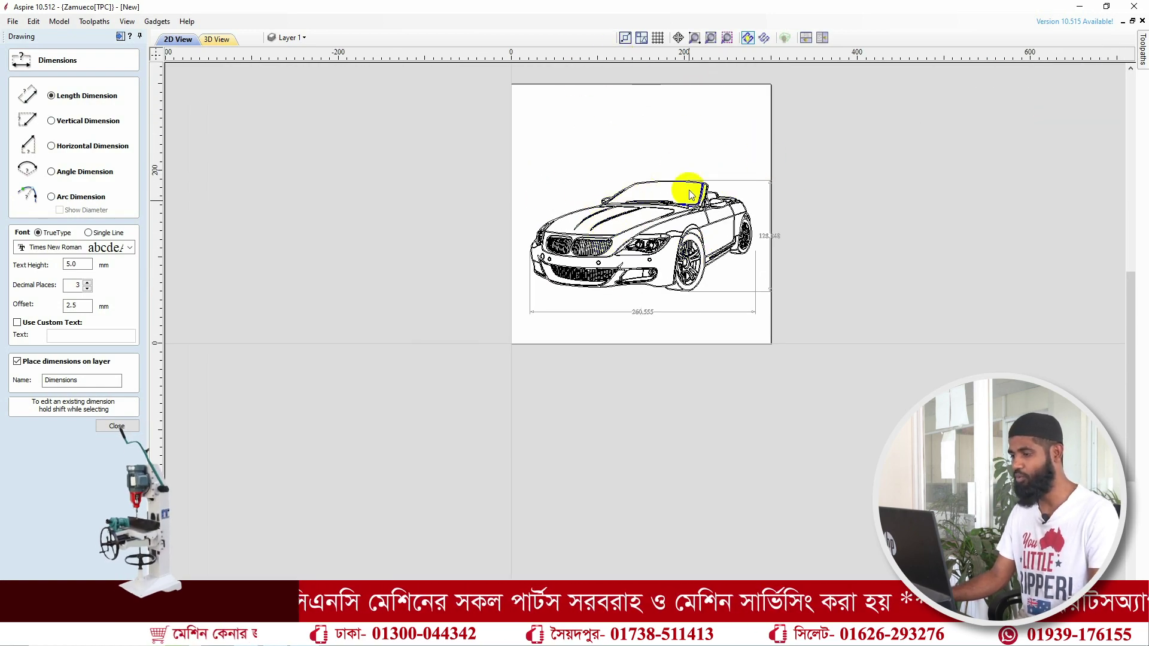
pyautogui.scroll(1, 752, 100)
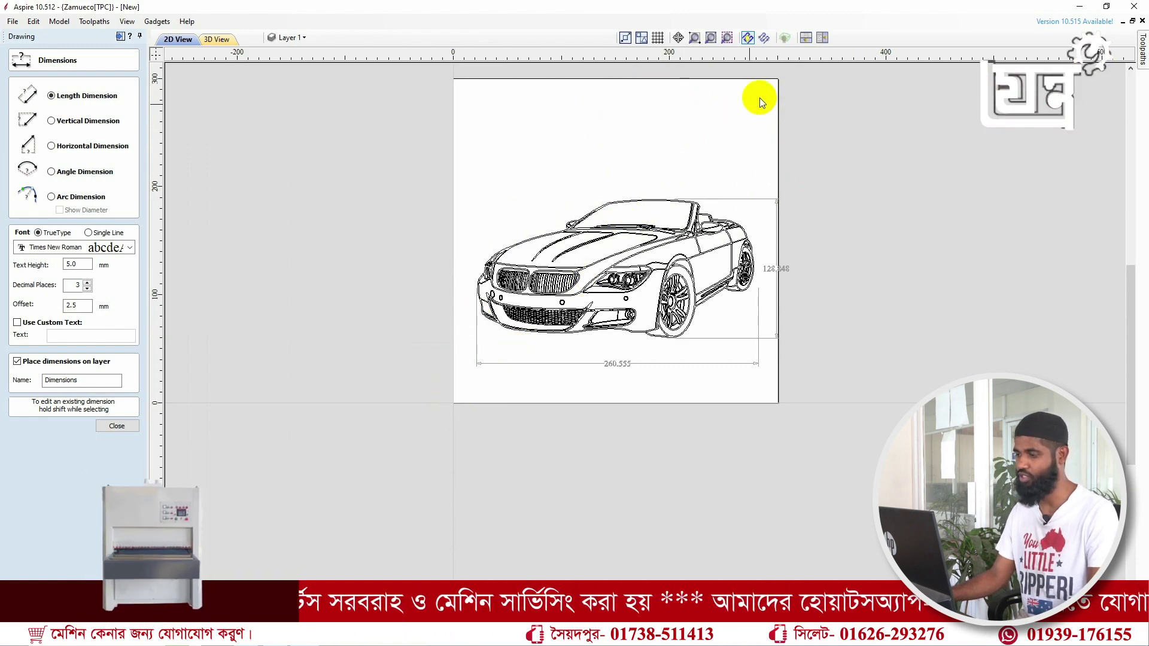
pyautogui.click(660, 40)
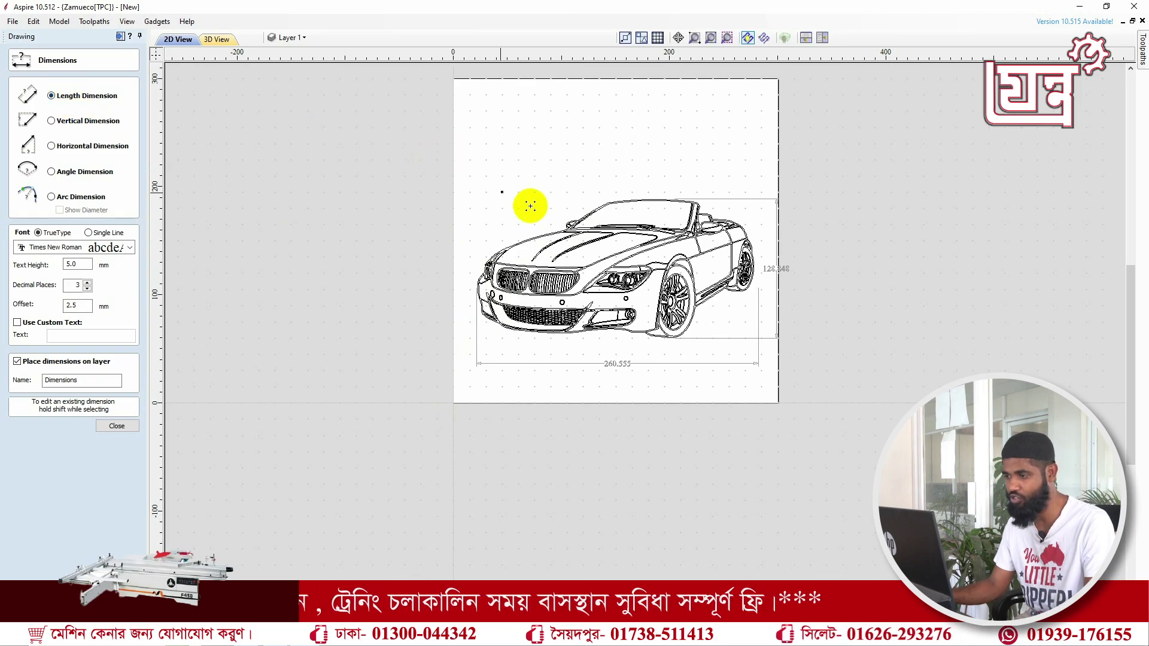
# Add a length dimension along the slanted windshield pillar beside the far mirror, placed just above the pillar.
pyautogui.scroll(5, 572, 225)
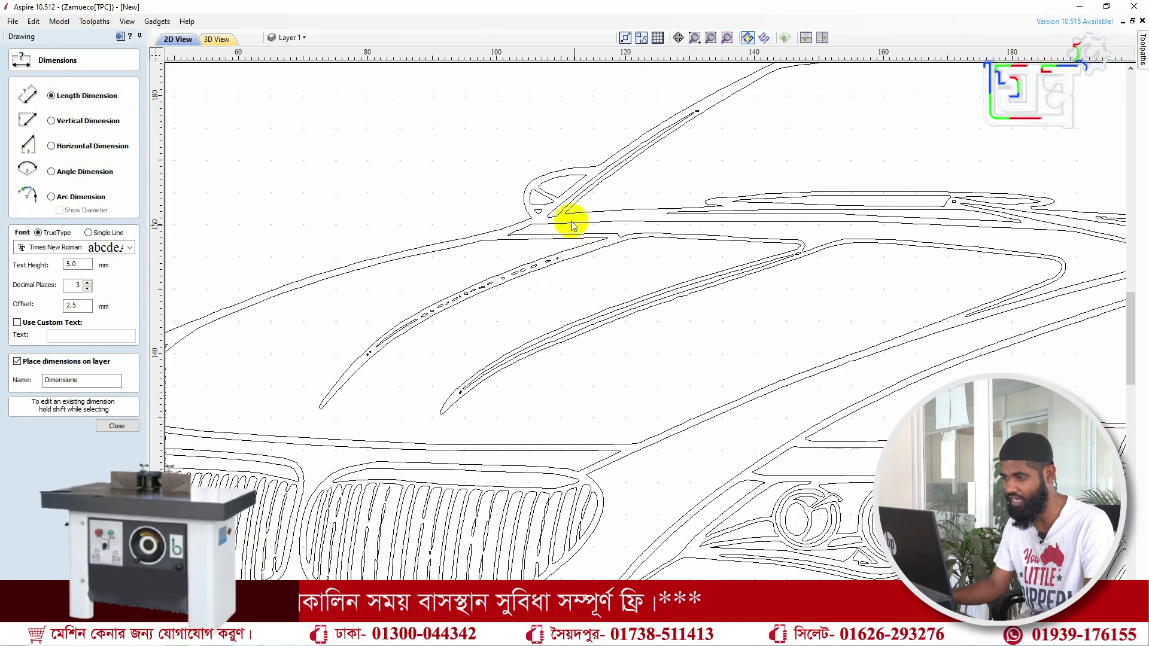
pyautogui.scroll(-5, 828, 77)
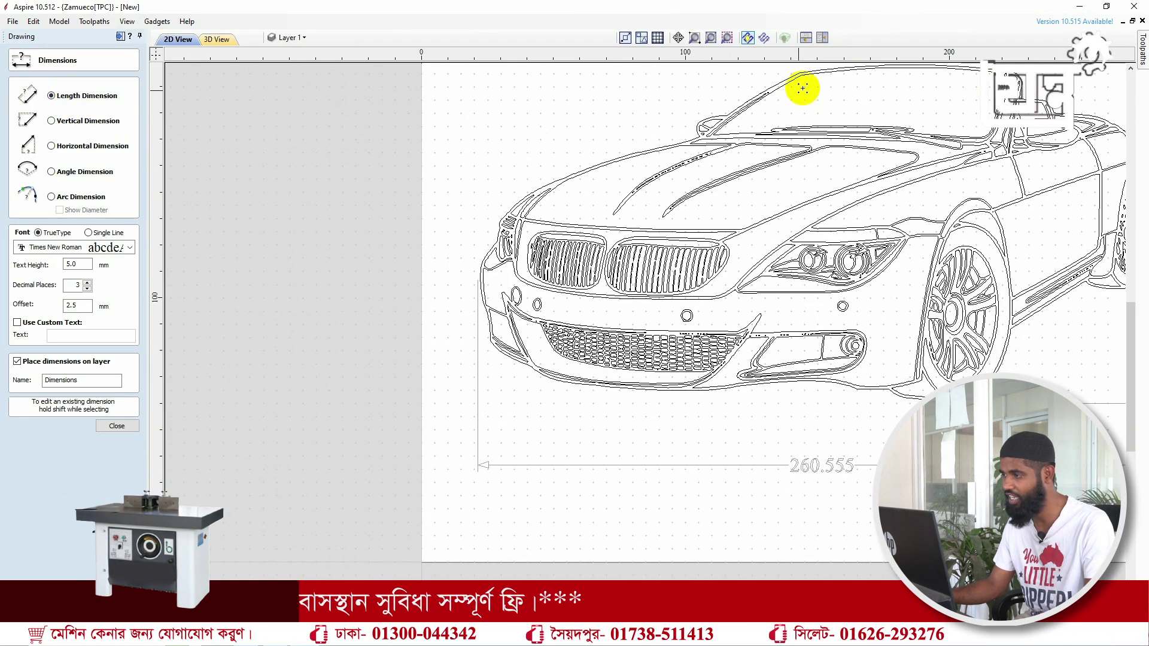
pyautogui.scroll(5, 714, 141)
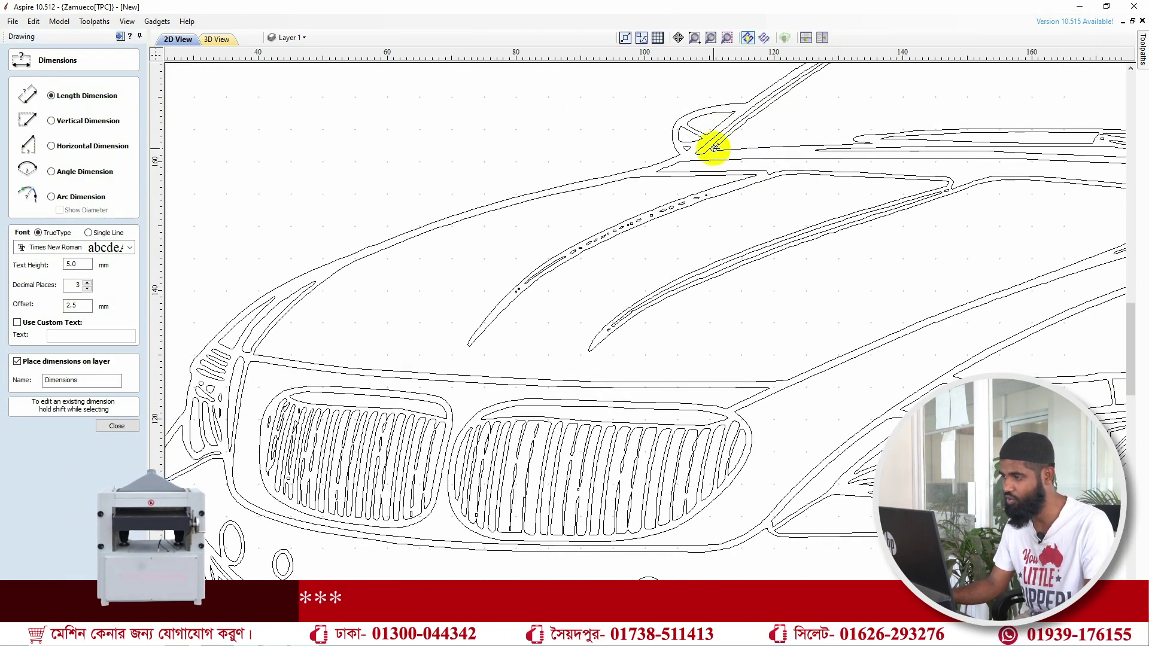
pyautogui.scroll(-5, 785, 109)
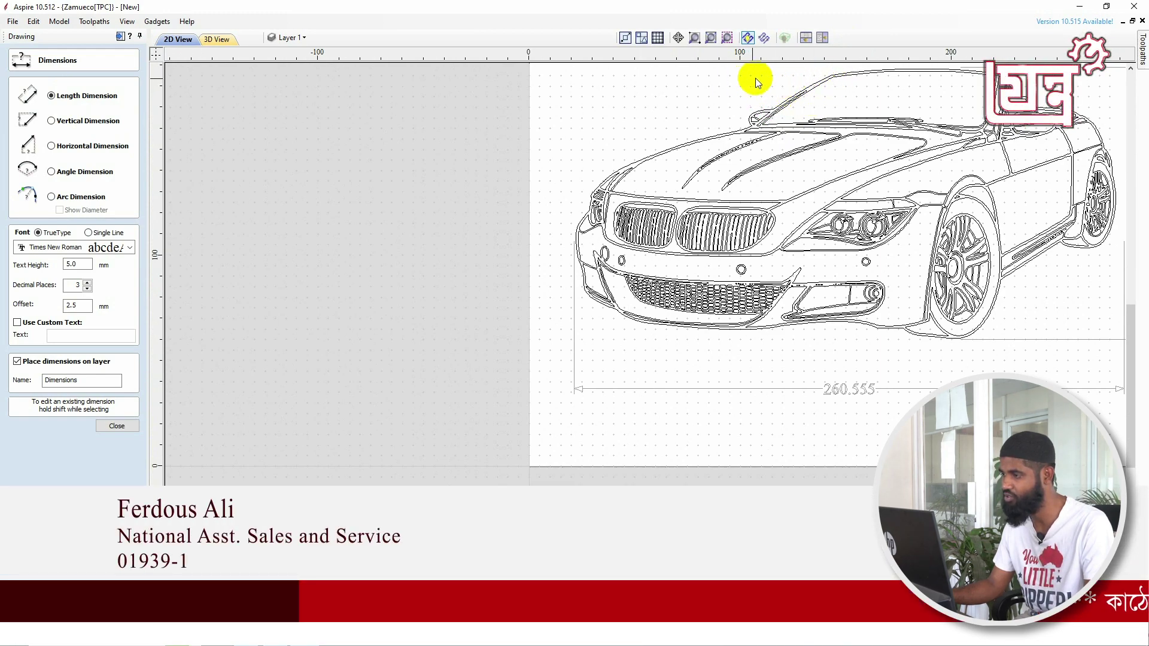
pyautogui.scroll(-3, 767, 73)
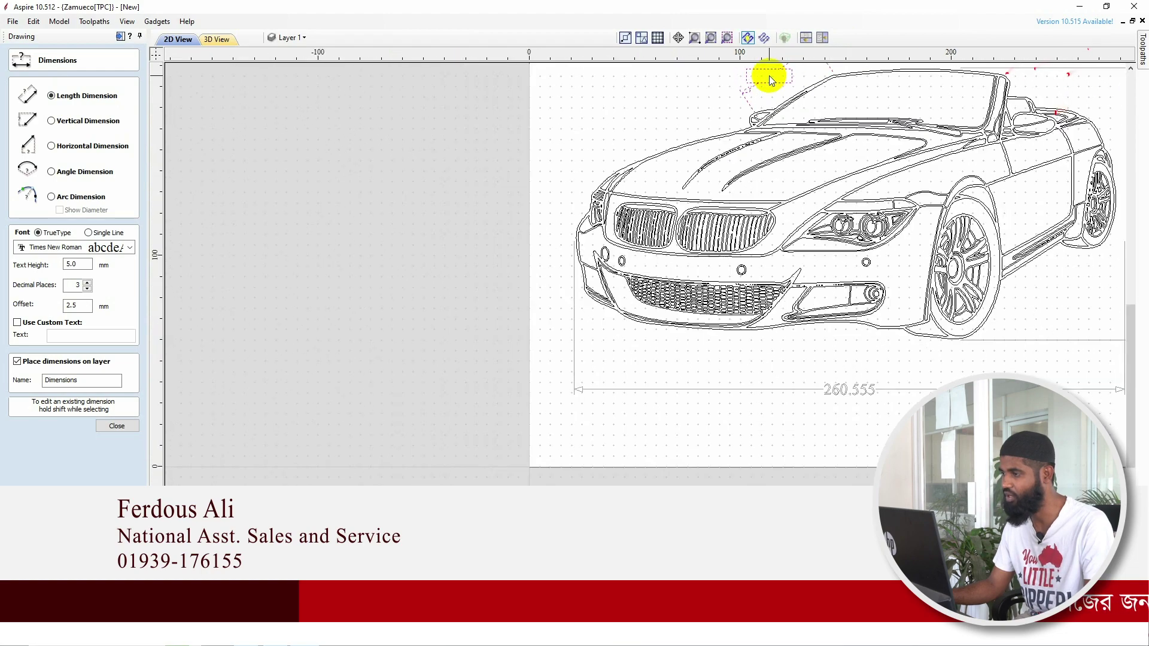
pyautogui.scroll(-1, 770, 76)
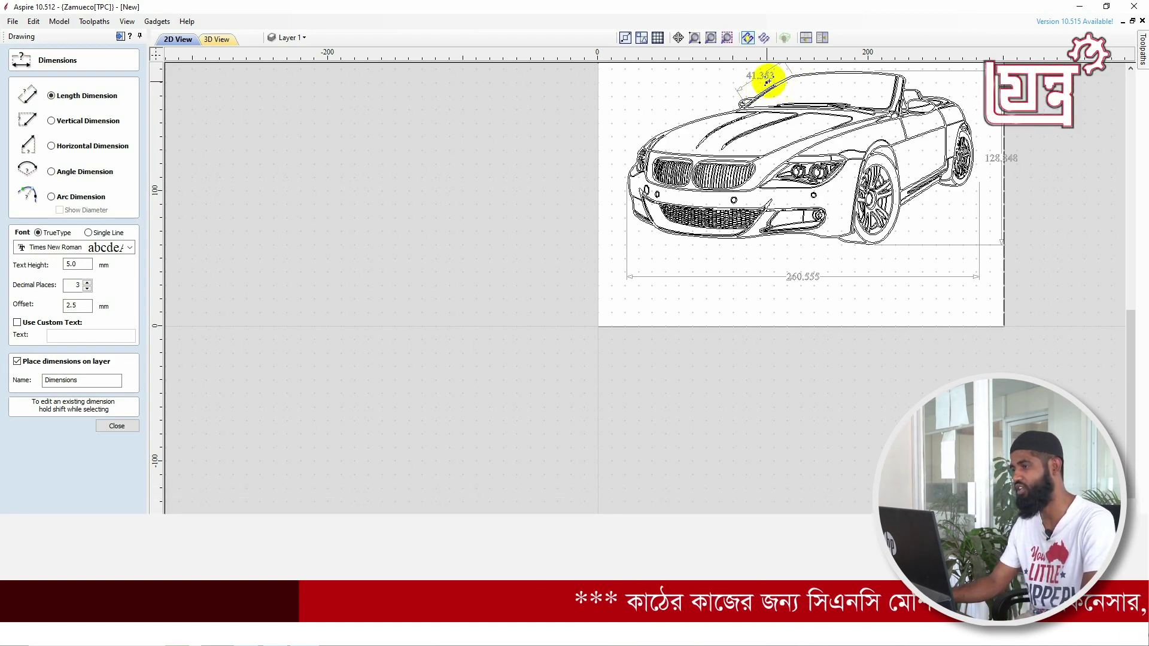
pyautogui.scroll(1, 784, 90)
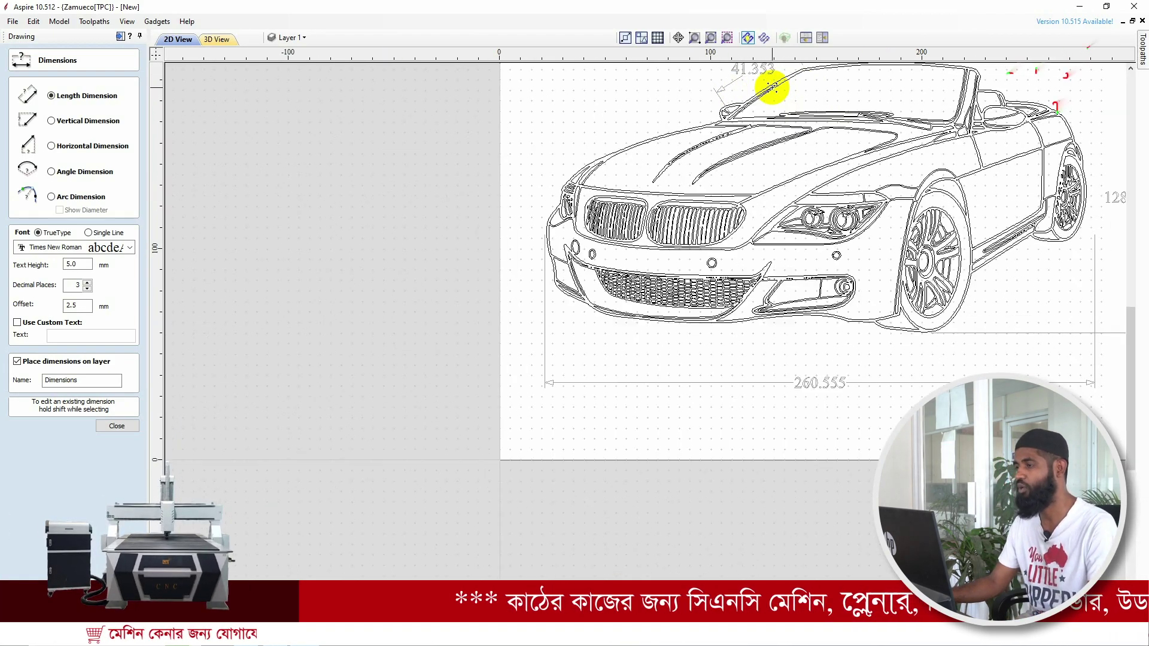
pyautogui.scroll(-2, 772, 89)
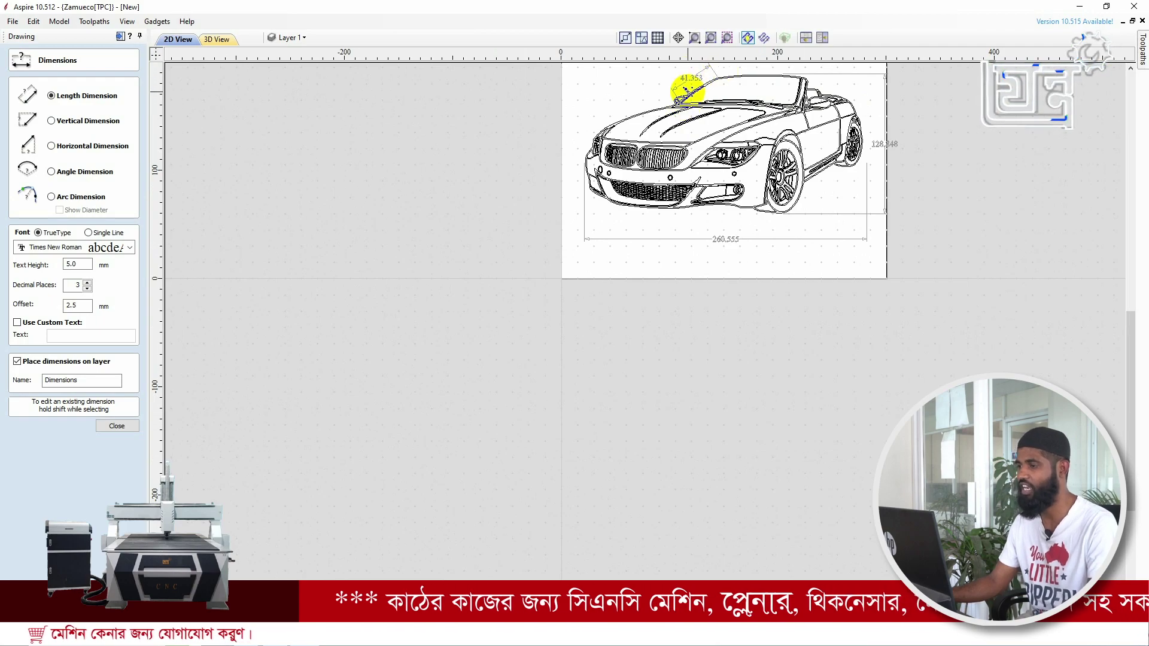
pyautogui.scroll(2, 689, 81)
pyautogui.scroll(1, 689, 84)
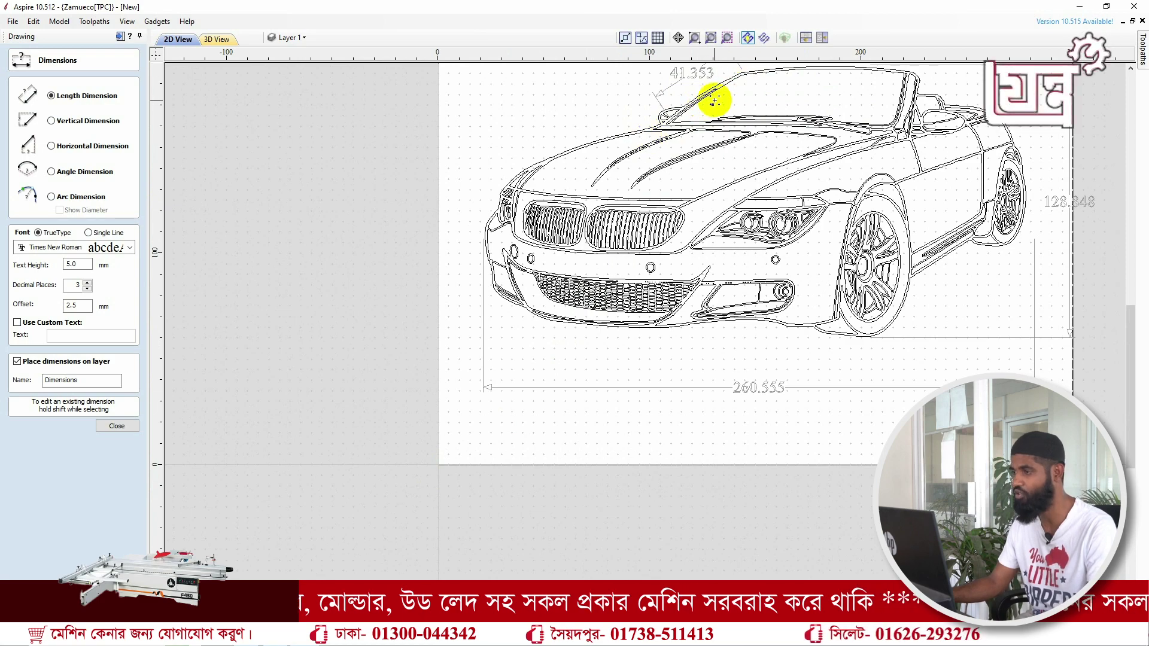
# Add an angle dimension between the slanted windshield pillar and the windshield's base line, with its text placed inside the windshield area.
pyautogui.scroll(-3, 714, 101)
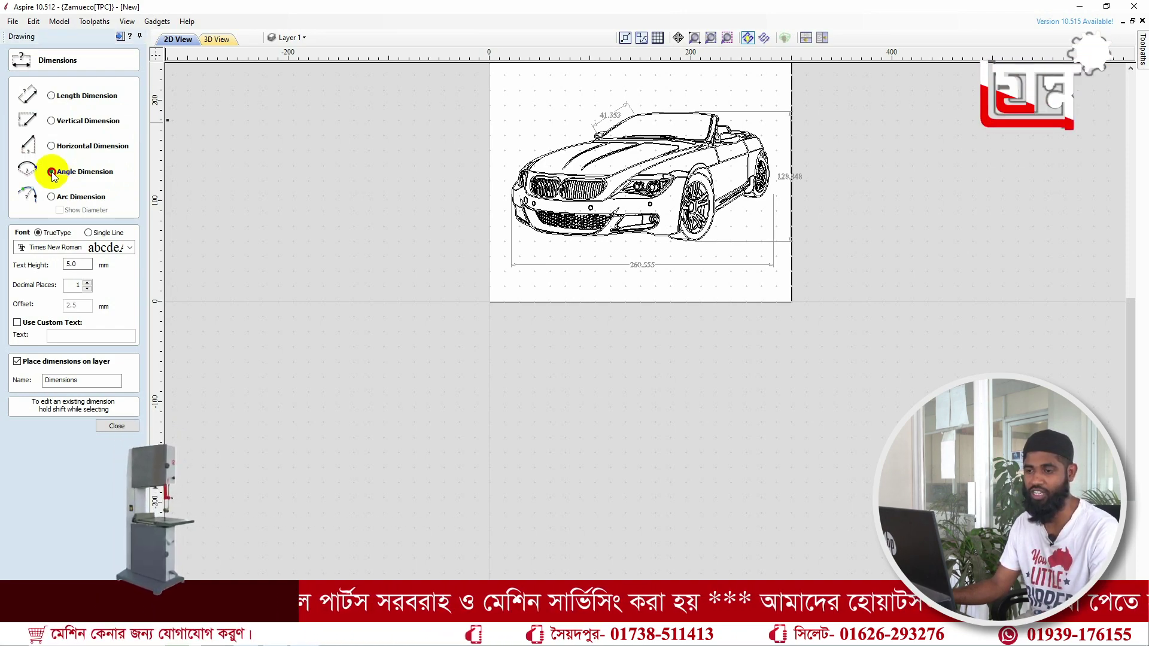
pyautogui.scroll(2, 626, 141)
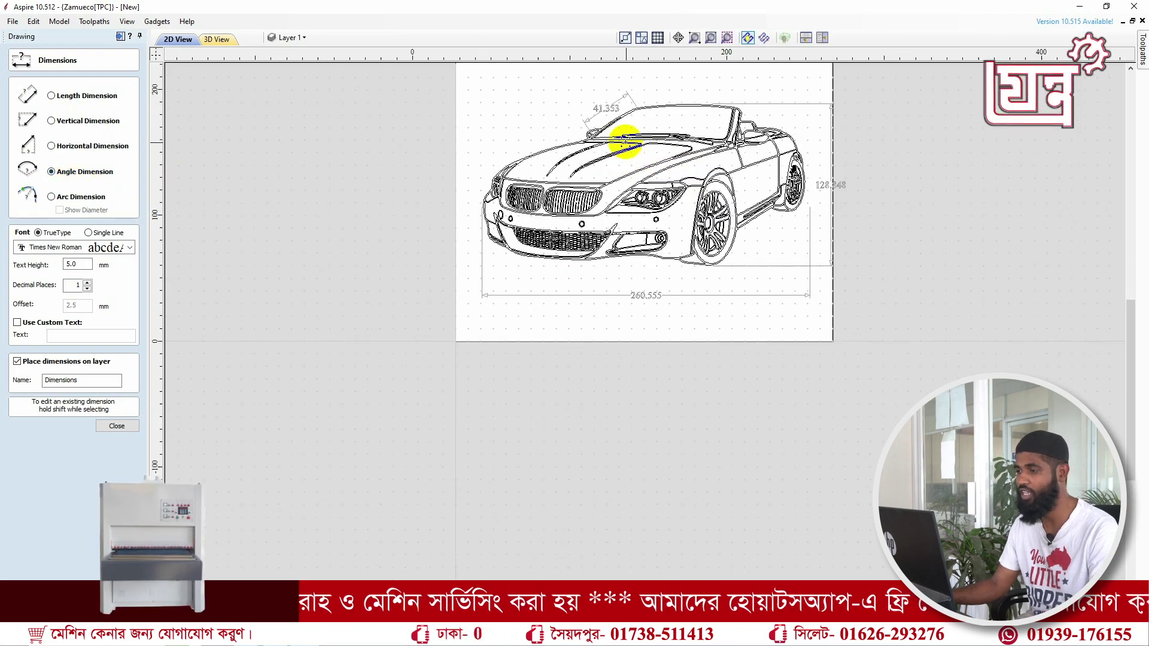
pyautogui.scroll(7, 626, 140)
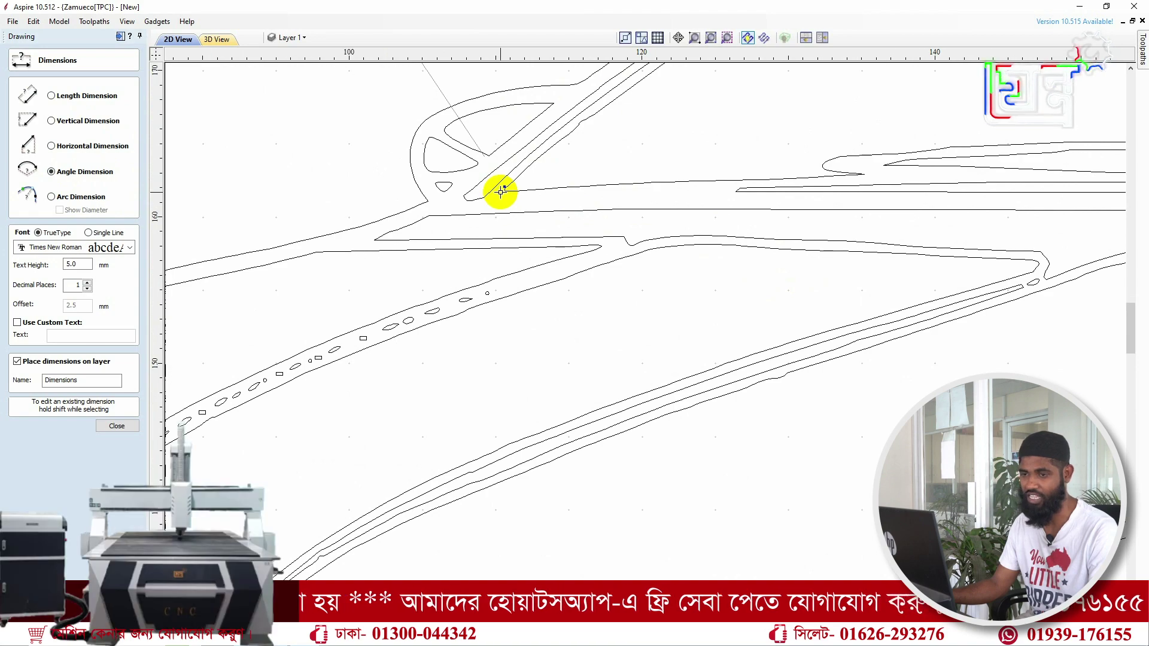
pyautogui.click(551, 148)
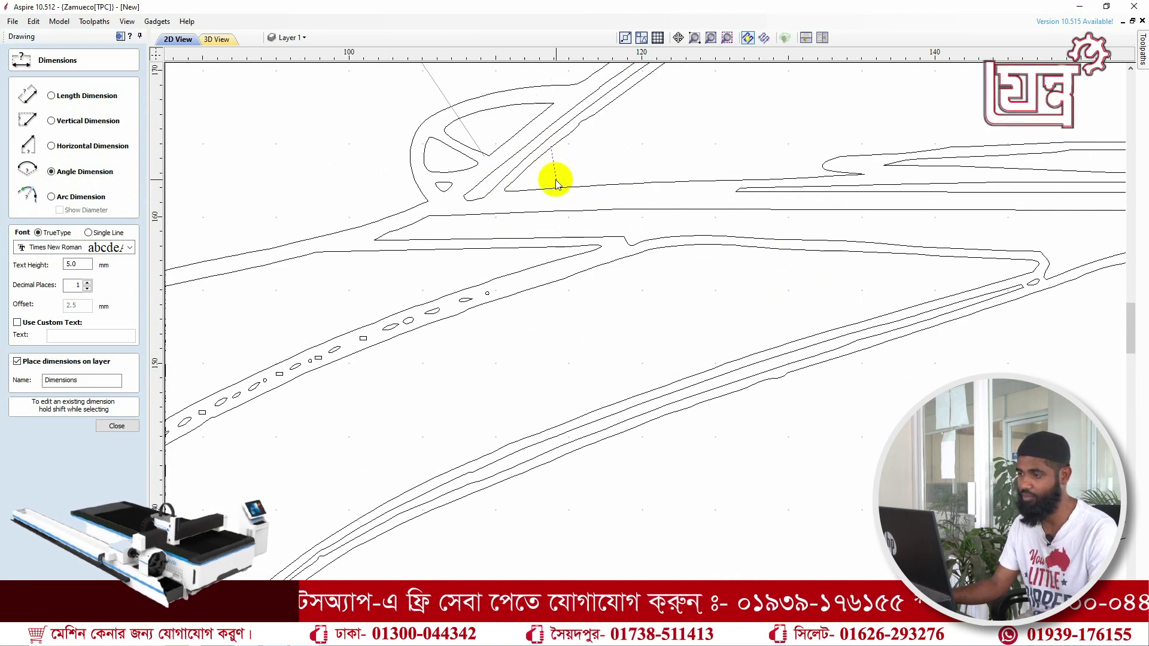
pyautogui.click(504, 184)
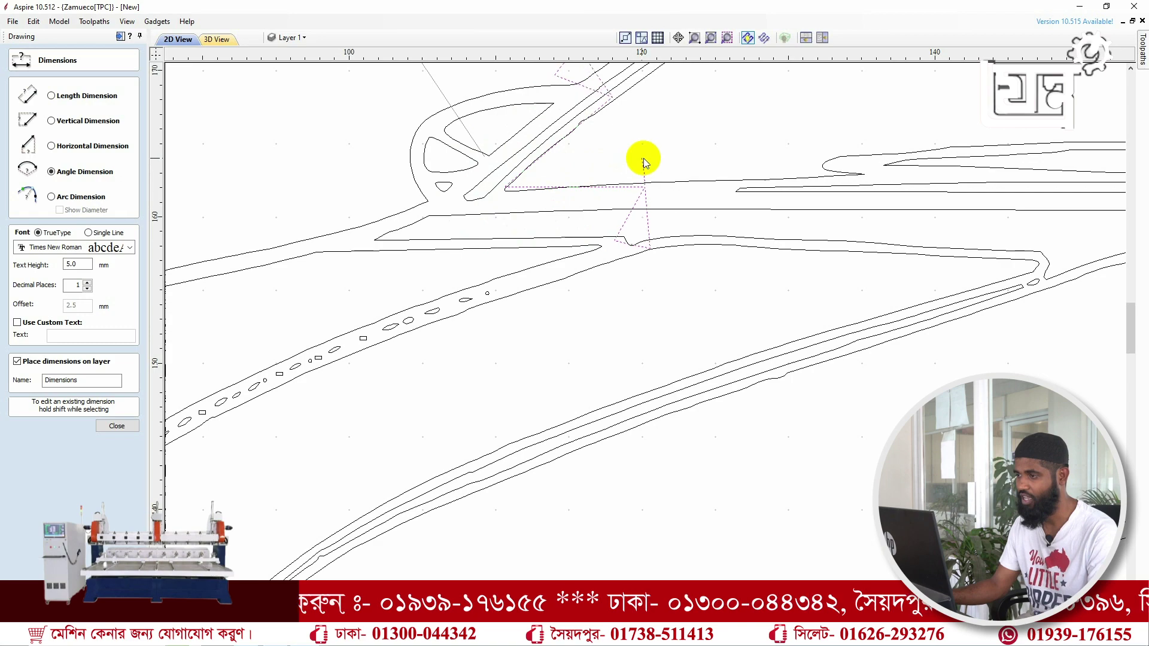
pyautogui.click(567, 167)
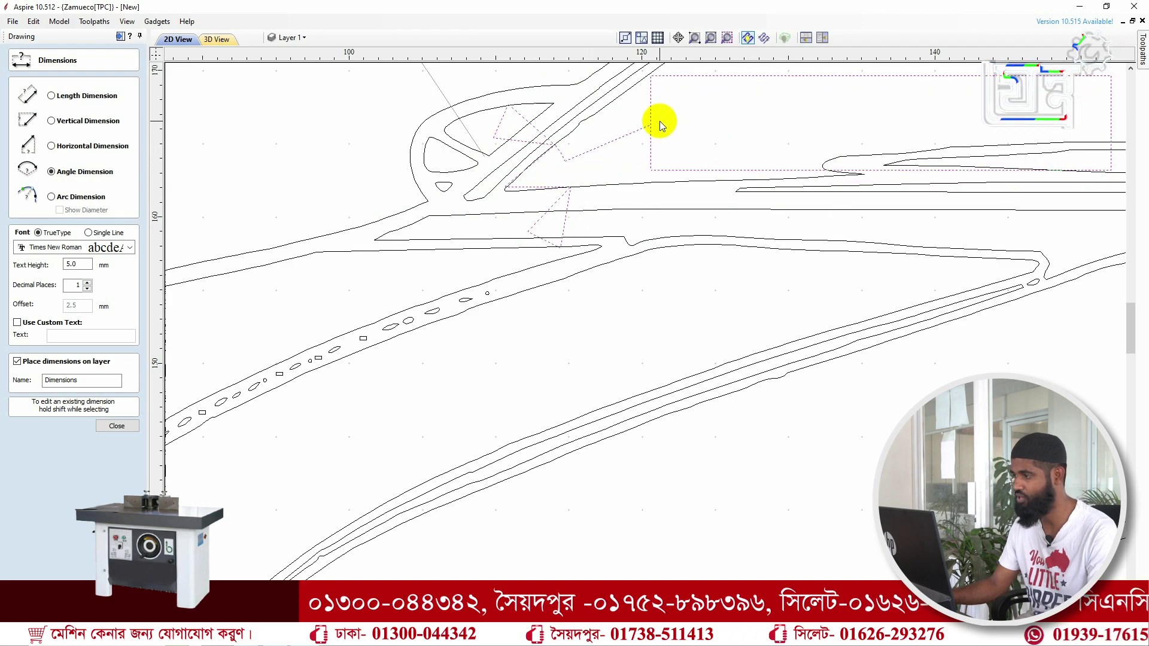
pyautogui.click(659, 121)
pyautogui.scroll(-2, 826, 141)
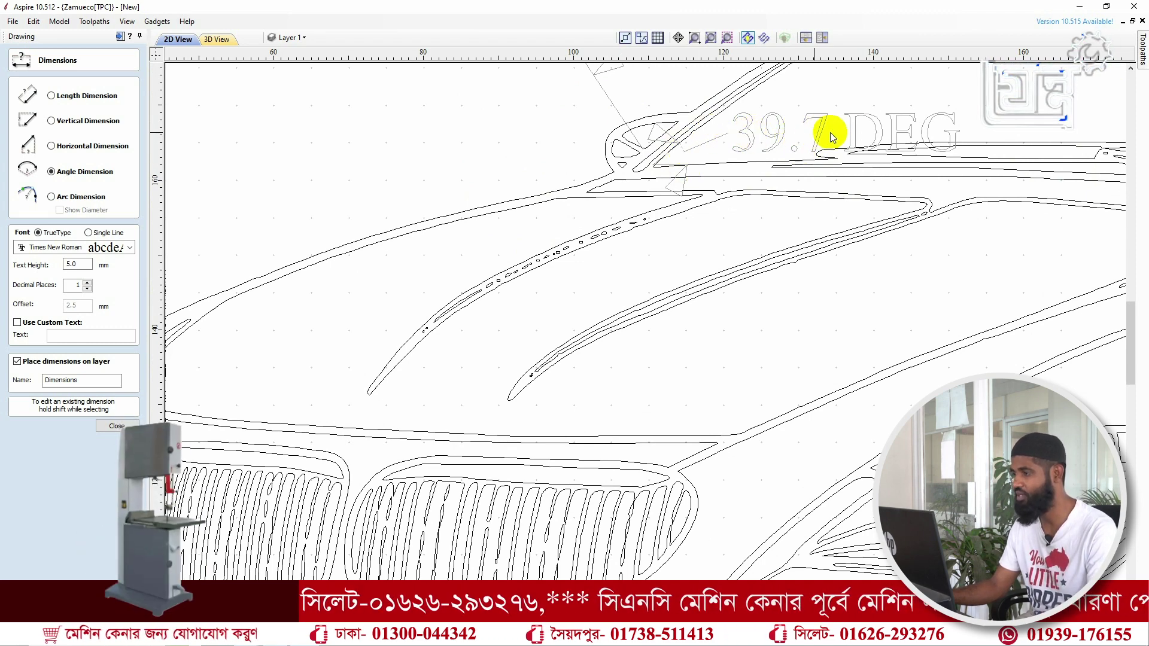
pyautogui.scroll(-2, 942, 142)
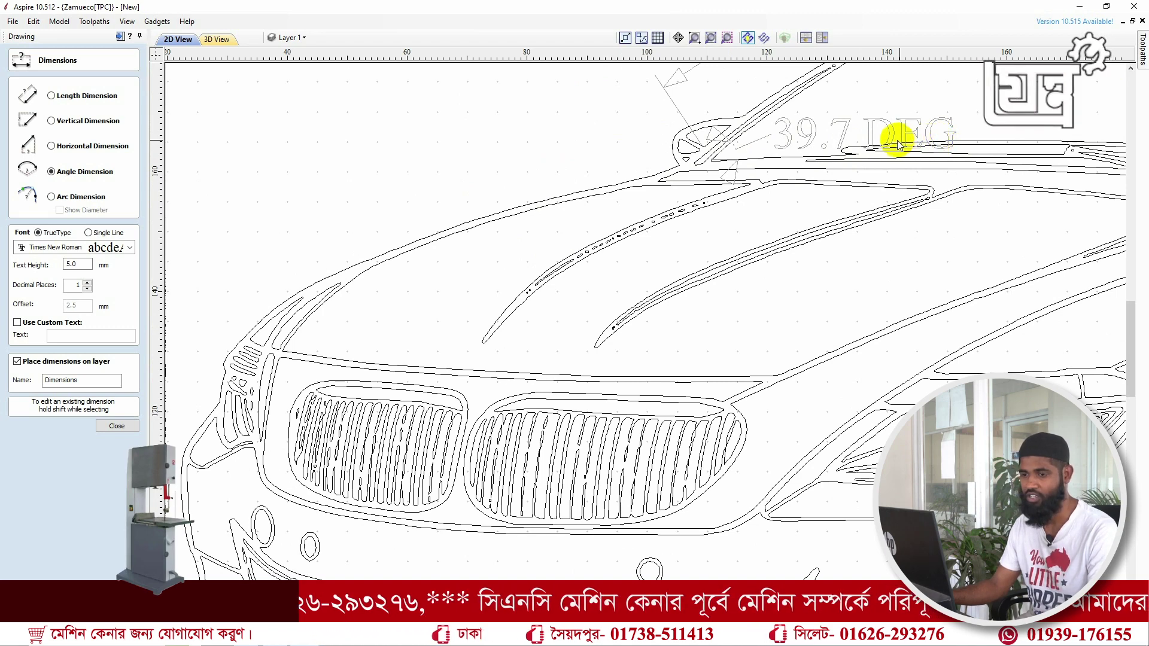
pyautogui.doubleClick(78, 263)
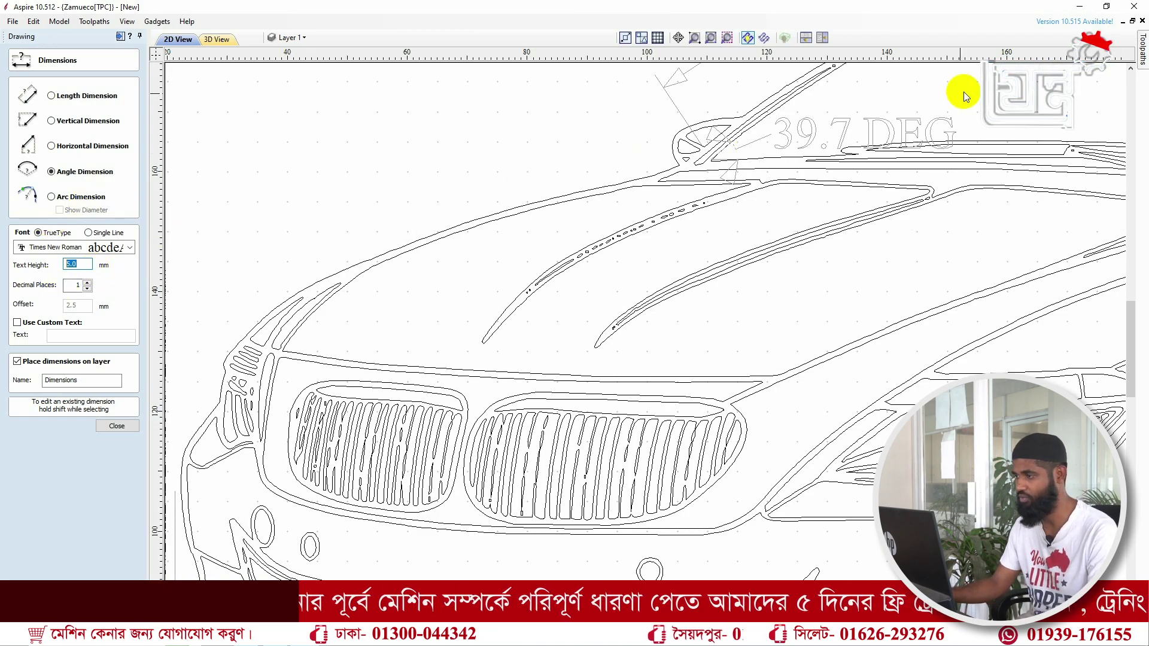
pyautogui.scroll(3, 880, 131)
pyautogui.scroll(2, 610, 163)
pyautogui.scroll(-4, 608, 165)
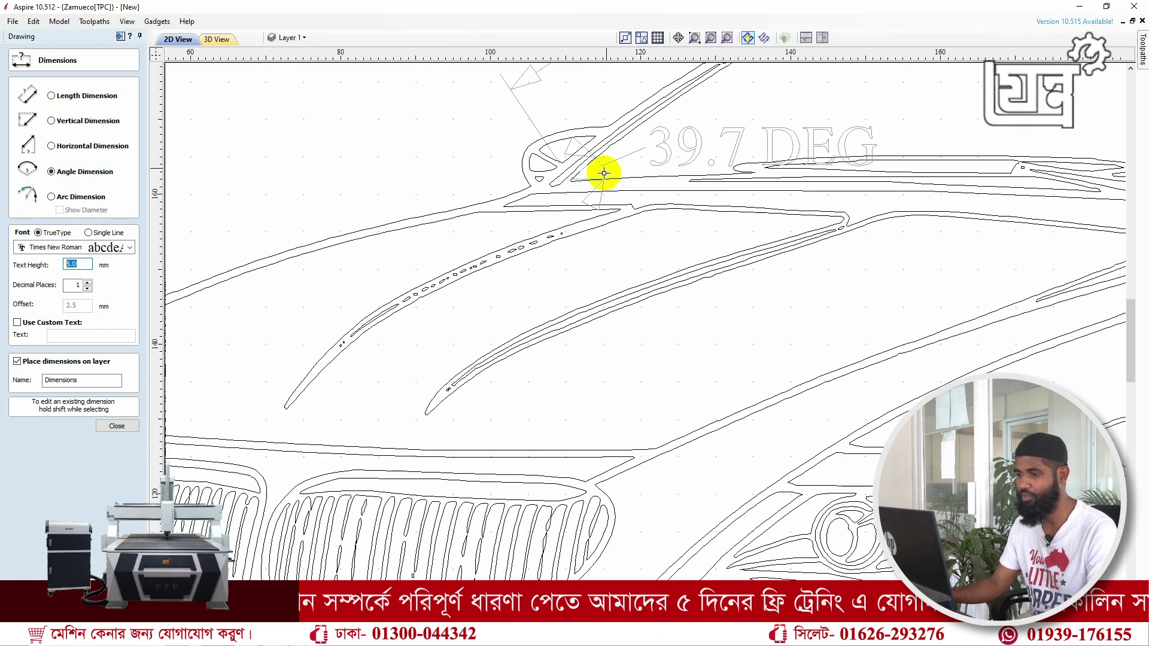
# Add an angle dimension at the hood's far front corner, between the headlight-side edge and the hood's front edge, with its text on the hood.
pyautogui.scroll(-3, 605, 173)
pyautogui.scroll(4, 267, 313)
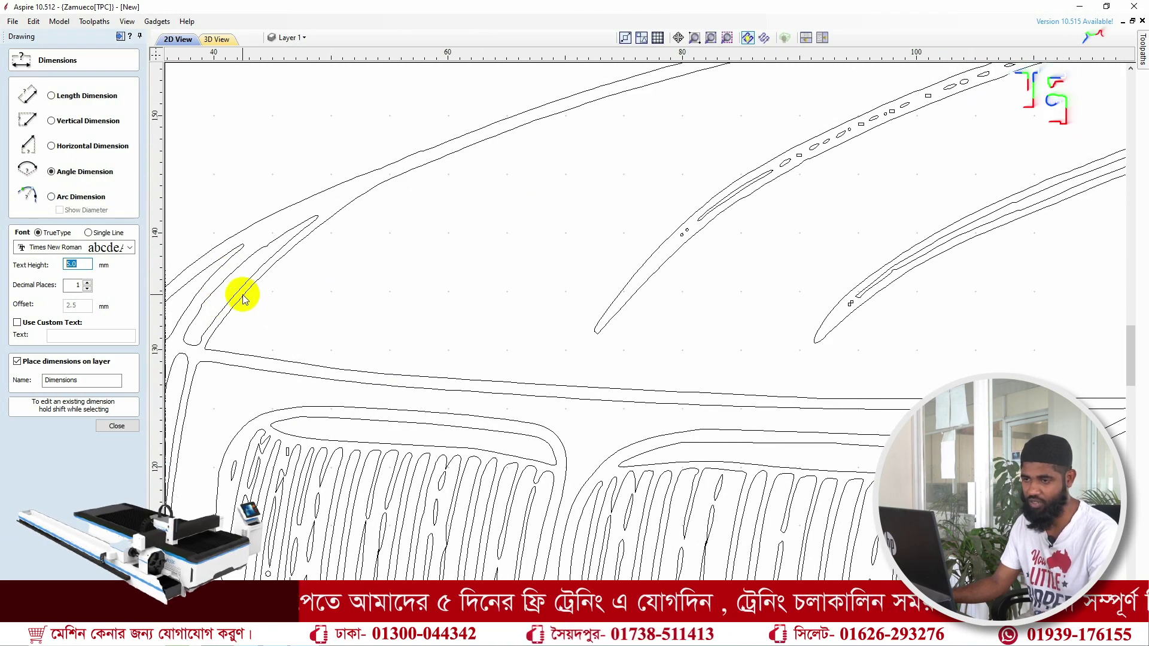
pyautogui.click(205, 349)
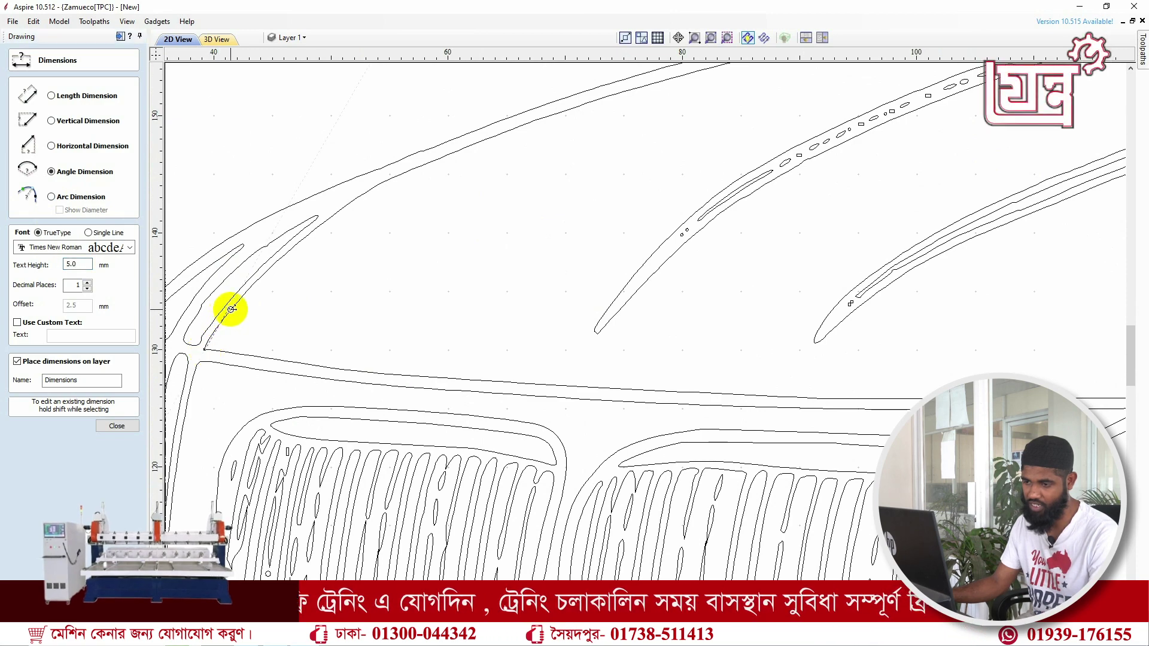
pyautogui.click(231, 309)
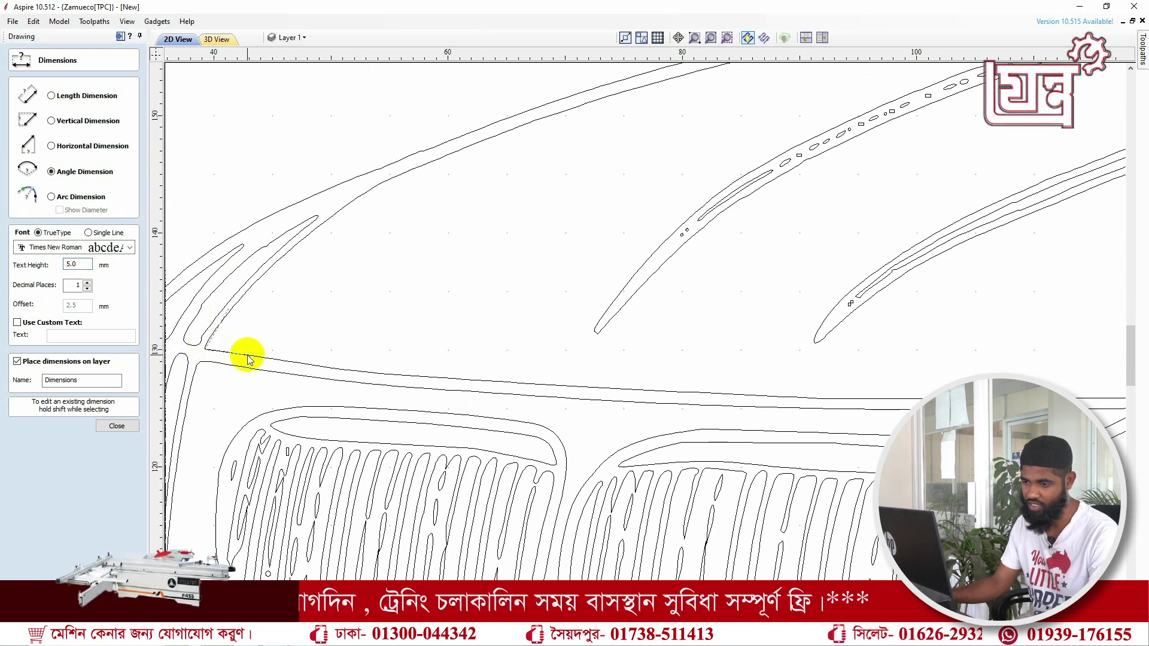
pyautogui.click(244, 350)
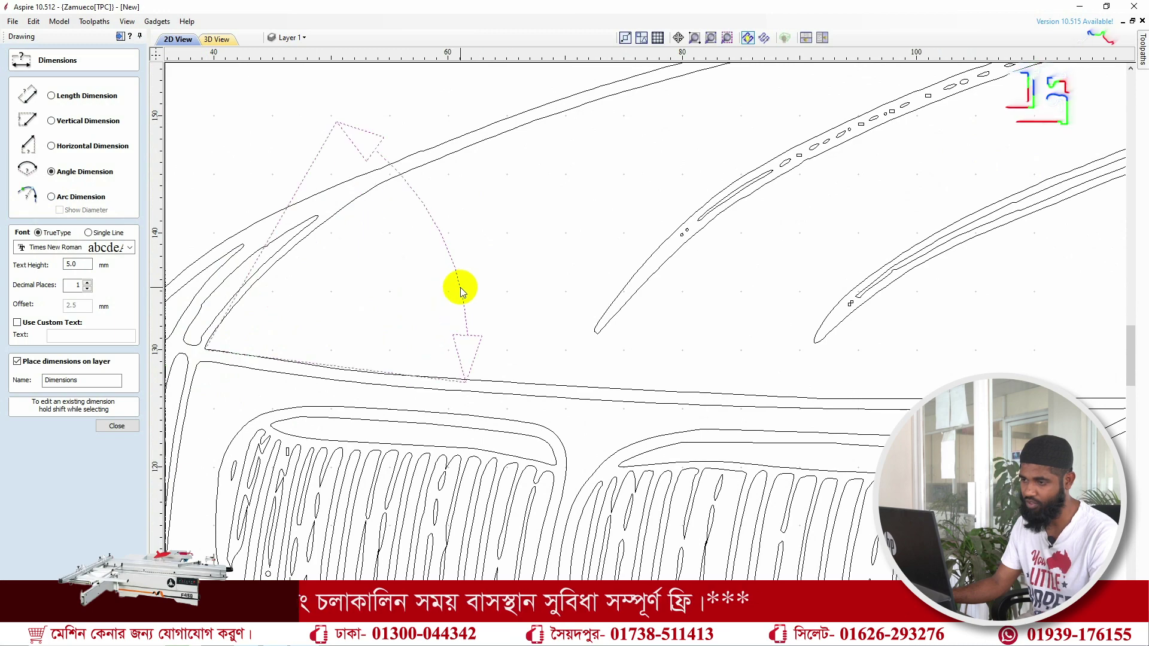
pyautogui.press('Escape')
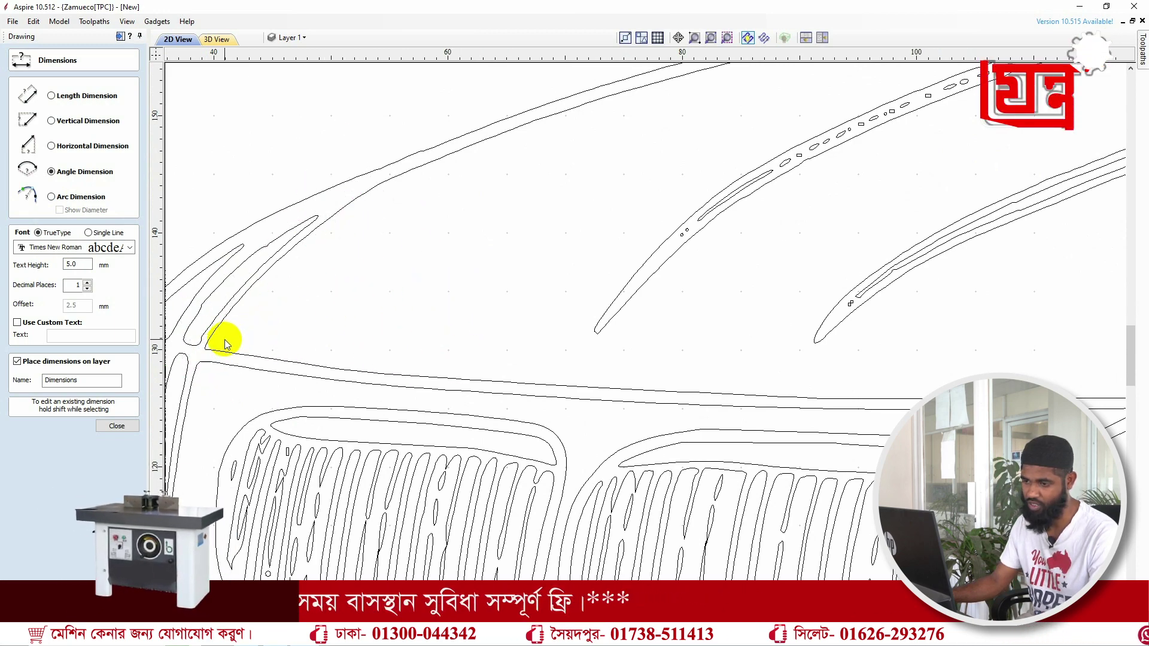
pyautogui.click(243, 339)
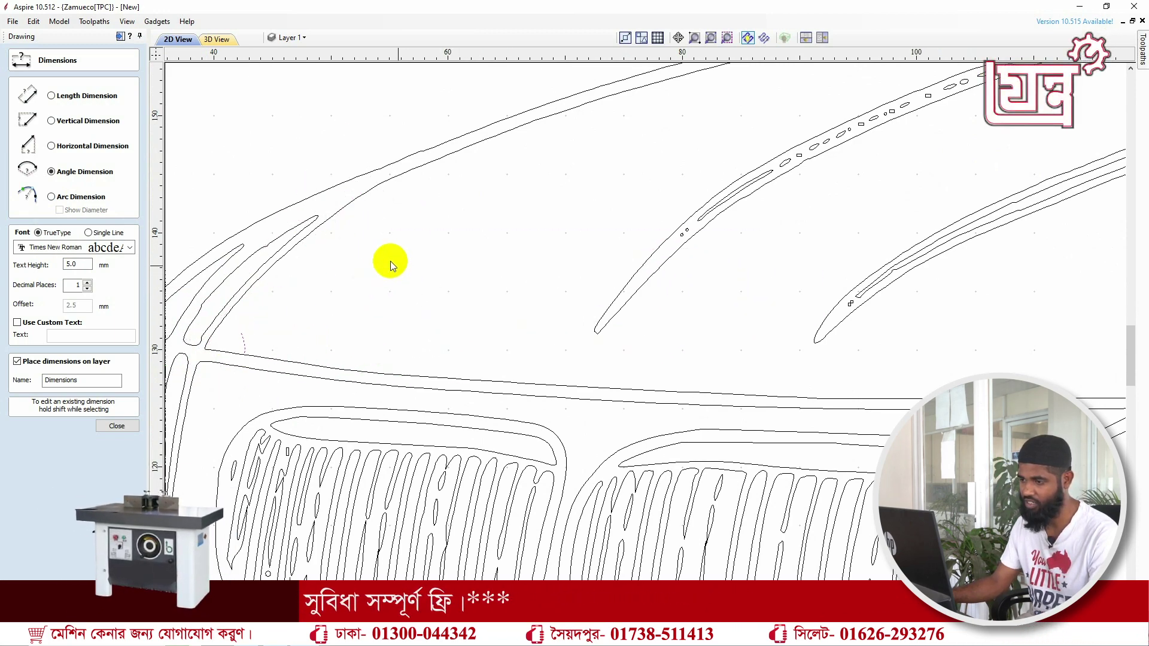
pyautogui.click(364, 264)
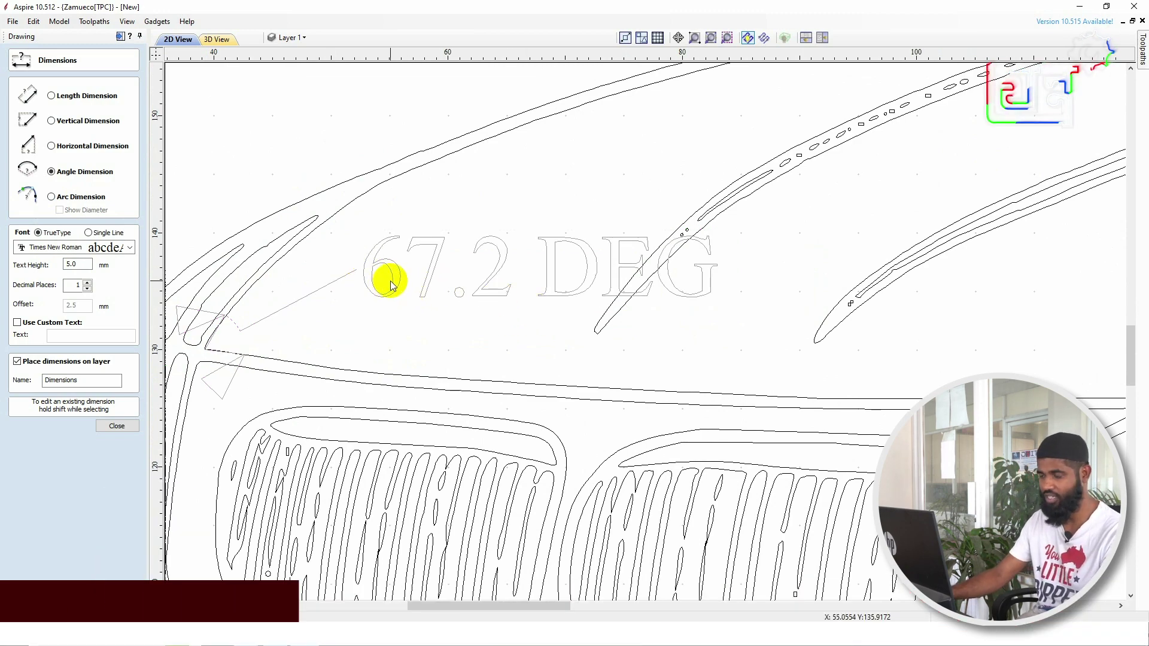
# Choose the Arc Dimension type and look over the car's headlight and rear curves for an arc to dimension.
pyautogui.scroll(-10, 647, 286)
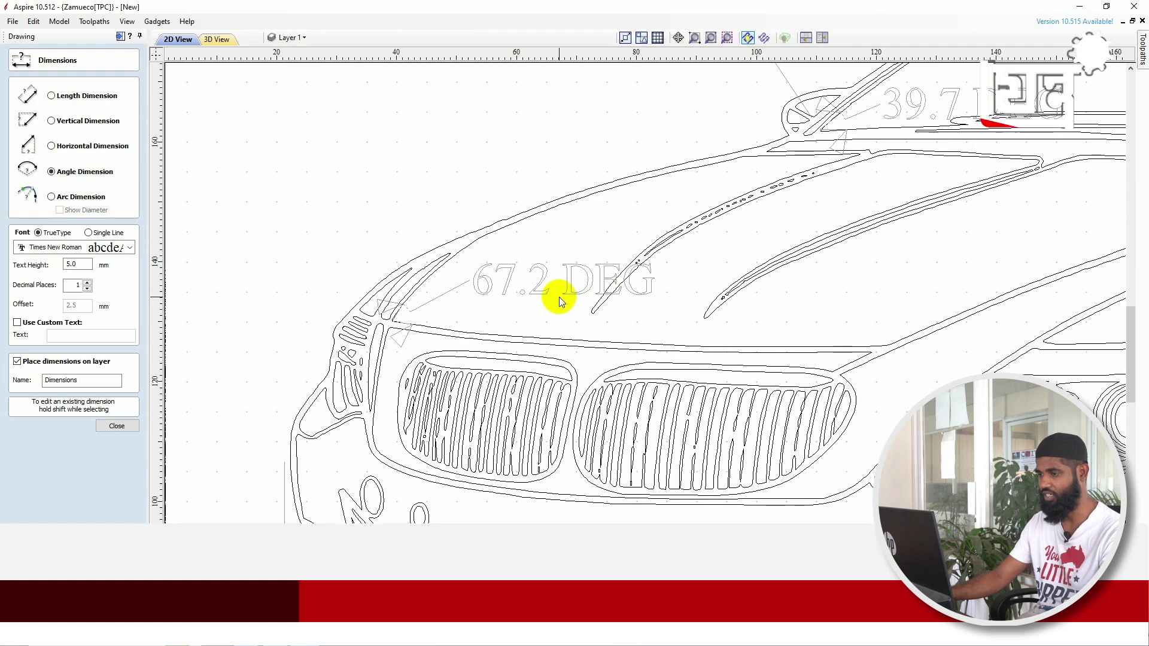
pyautogui.scroll(1, 553, 235)
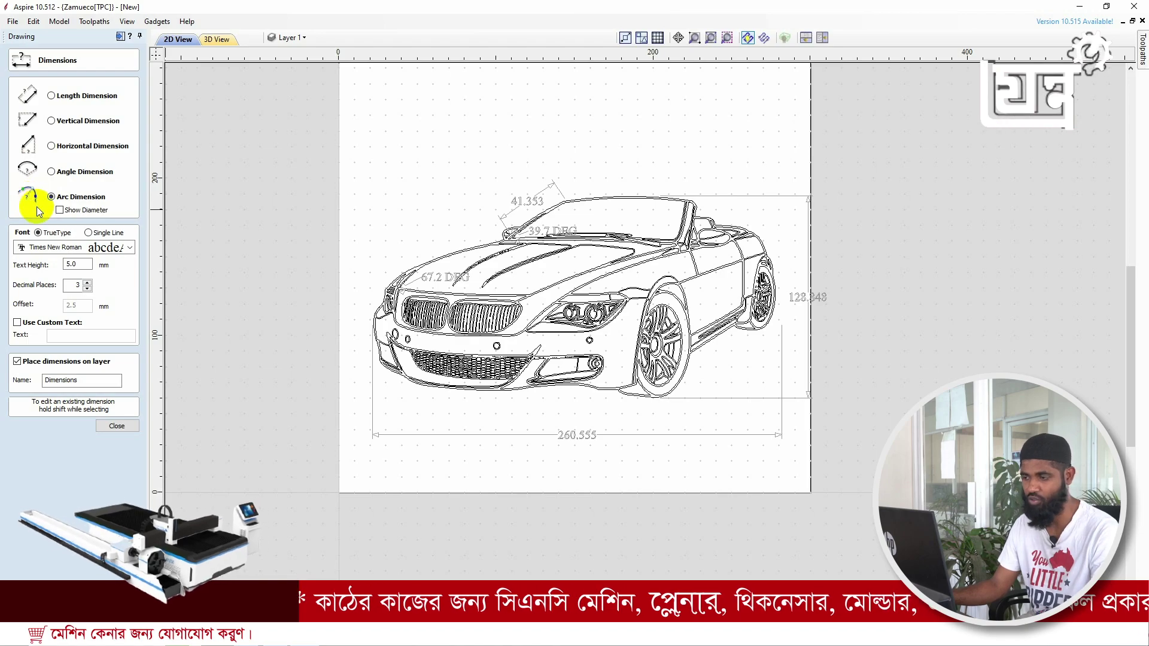
pyautogui.scroll(5, 693, 274)
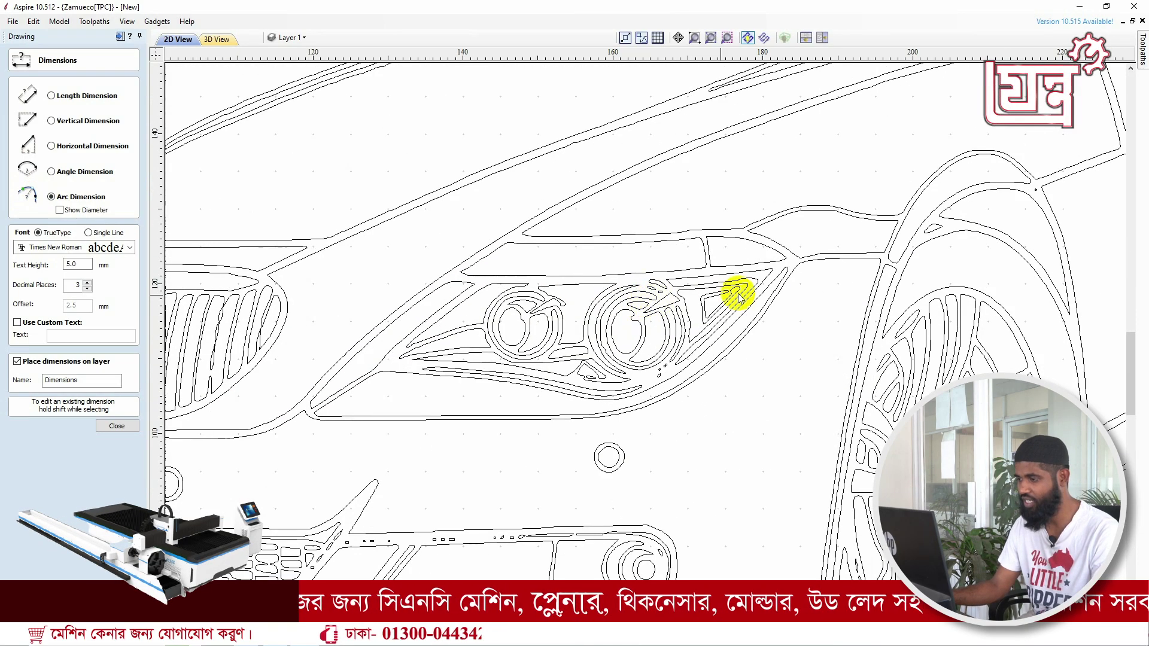
pyautogui.scroll(-5, 870, 268)
pyautogui.scroll(3, 903, 244)
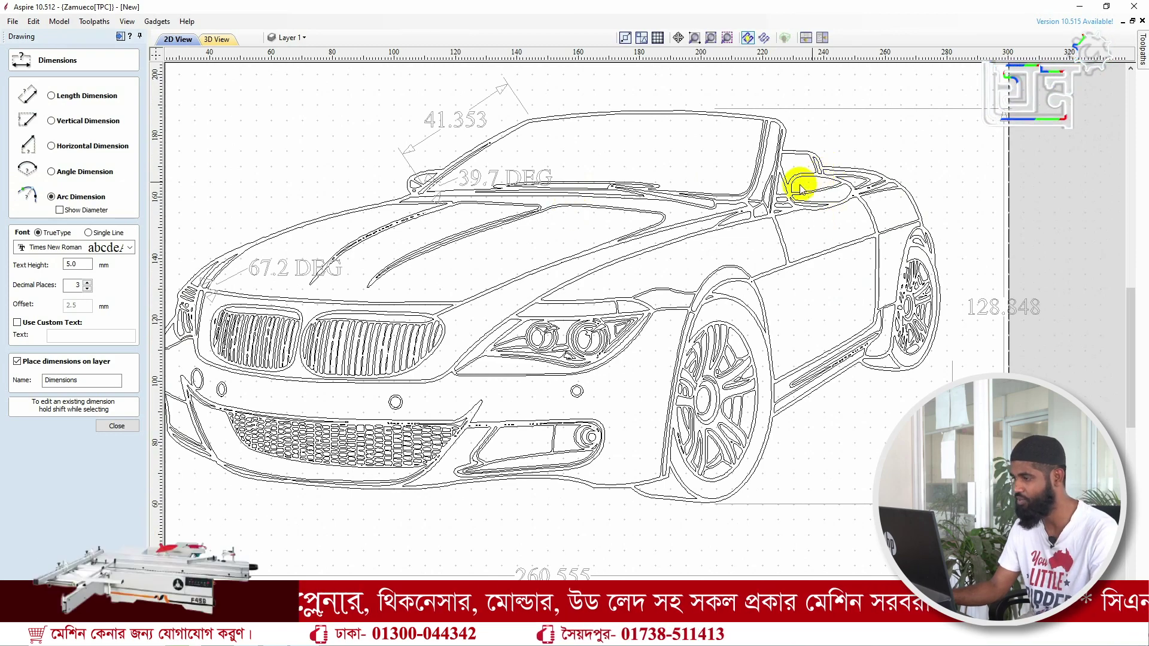
pyautogui.scroll(-3, 683, 211)
# Draw a three-point arc above the car from X 70, Y 230 to X 225, Y 230, with a radius of about 103 mm.
pyautogui.click(118, 427)
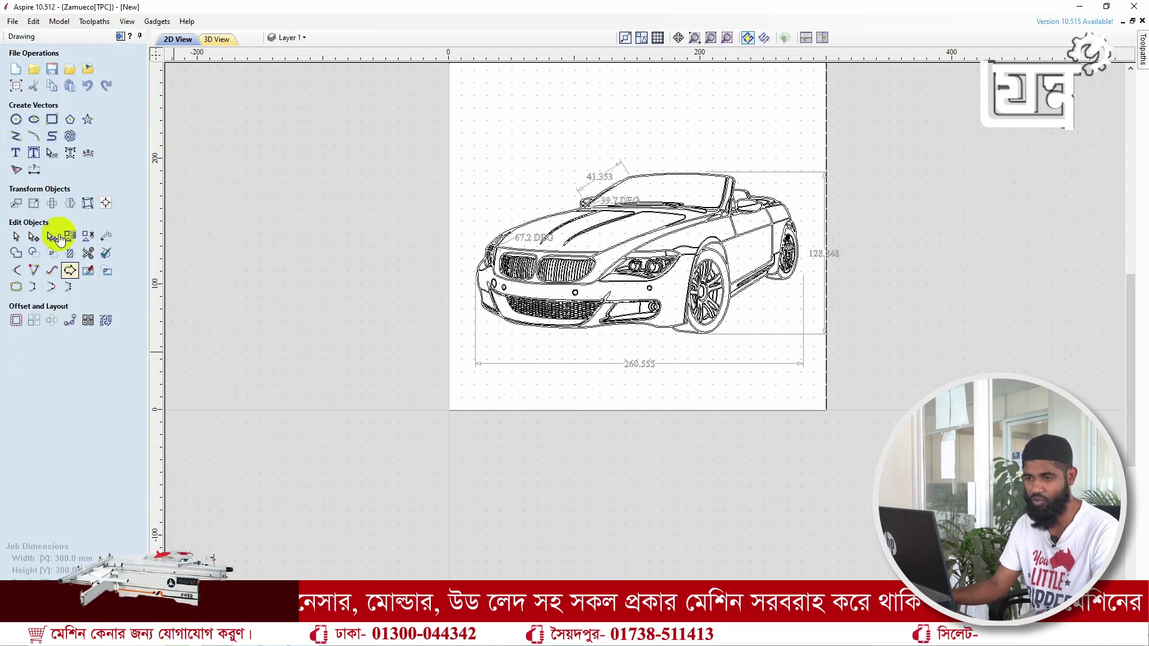
pyautogui.click(34, 137)
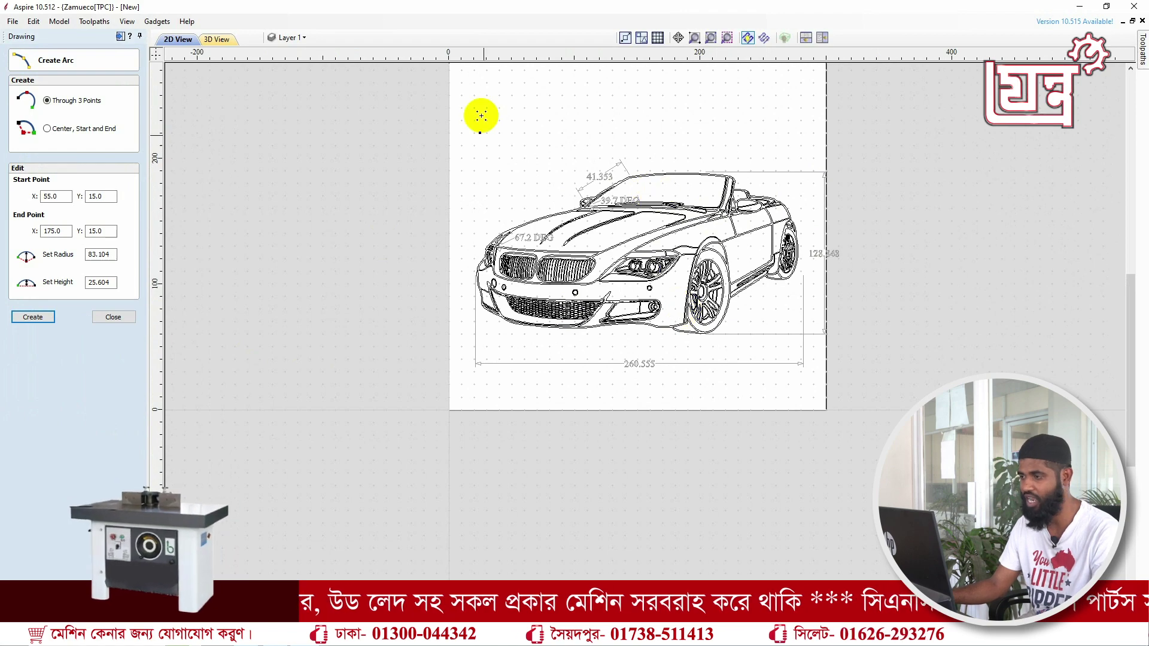
pyautogui.scroll(-1, 626, 113)
pyautogui.scroll(2, 615, 107)
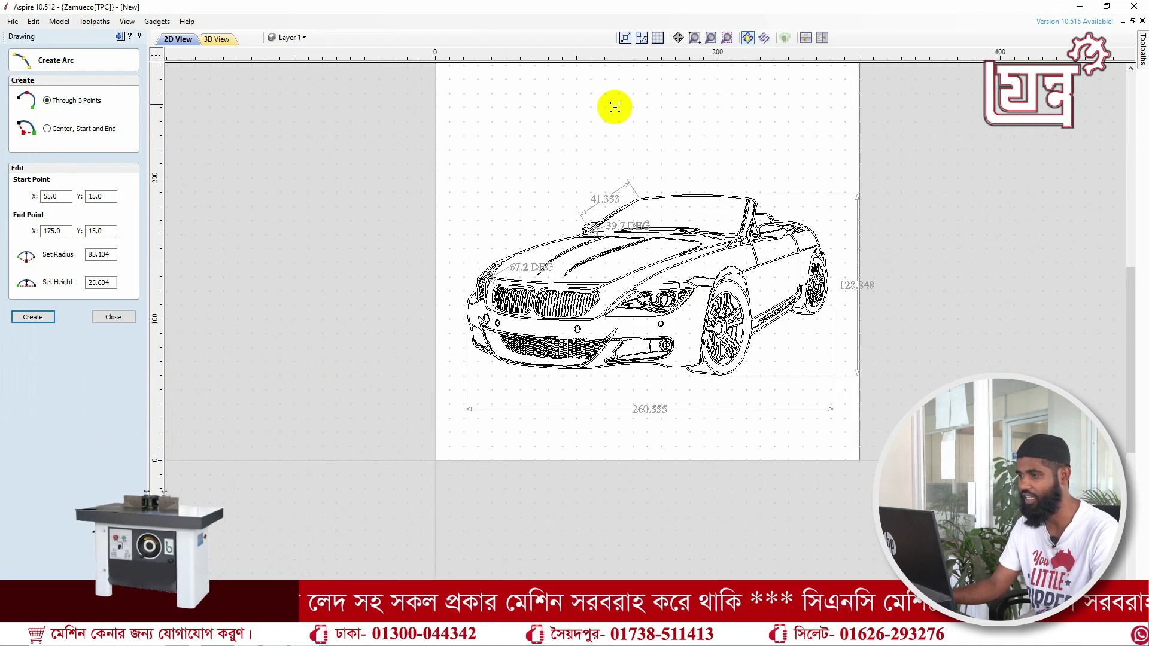
pyautogui.click(535, 134)
pyautogui.click(753, 134)
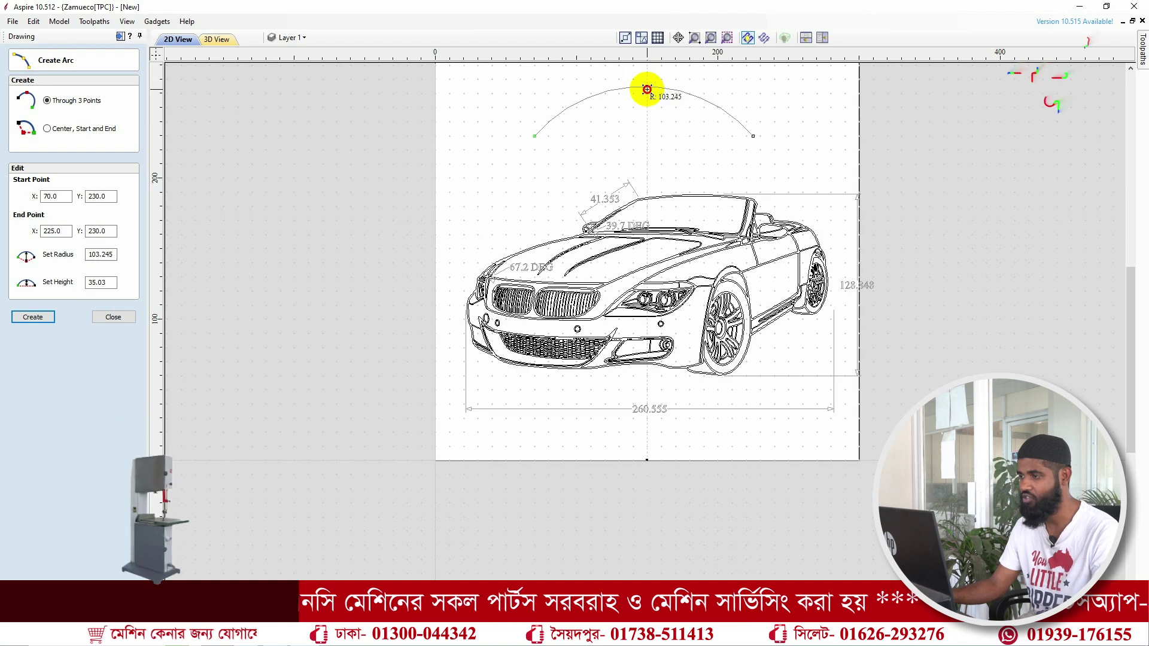
pyautogui.click(647, 88)
pyautogui.click(113, 318)
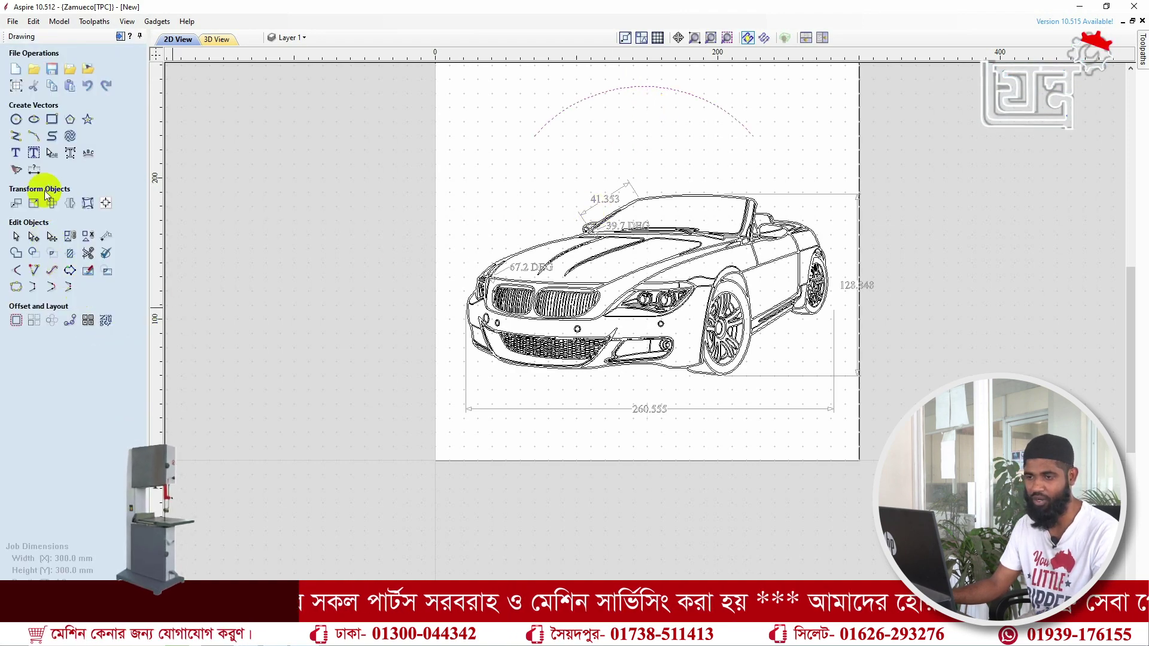
# Add a radius dimension to the arc above the car with the Arc Dimension type, placing its text between the arc and the windshield.
pyautogui.click(32, 172)
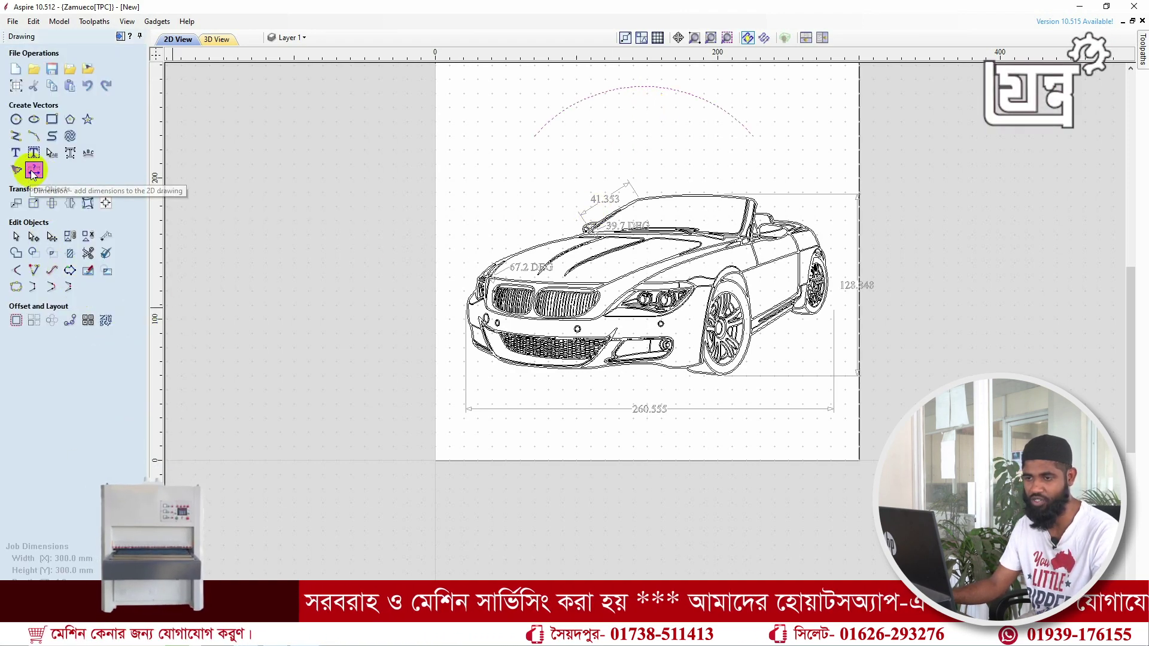
pyautogui.click(60, 198)
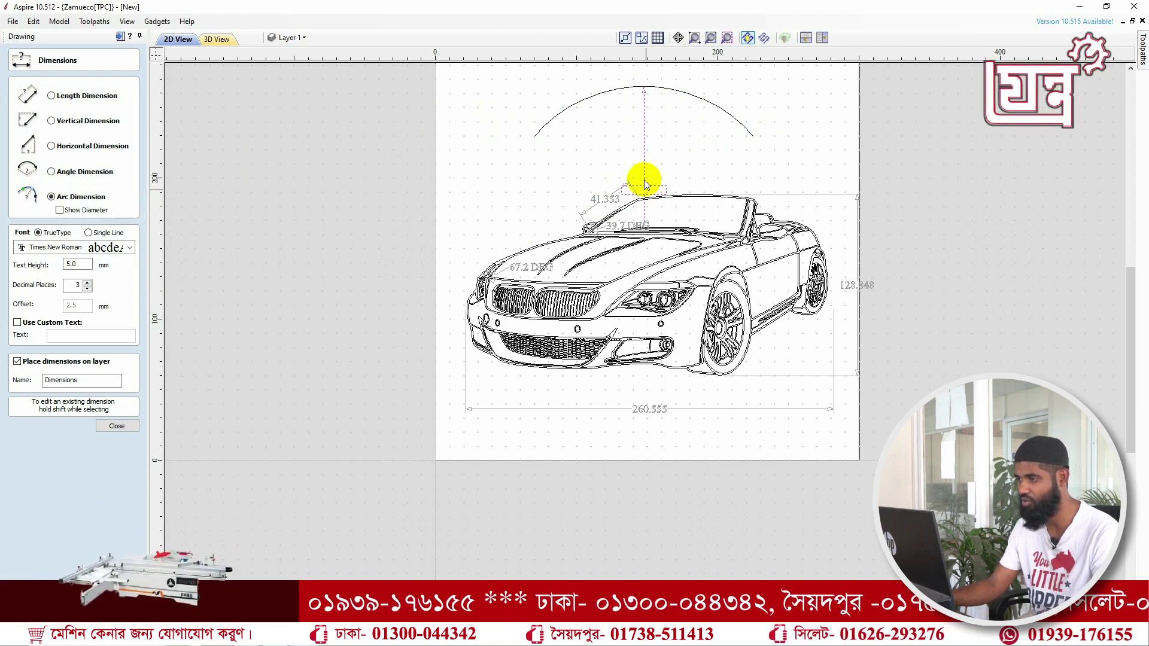
pyautogui.click(642, 146)
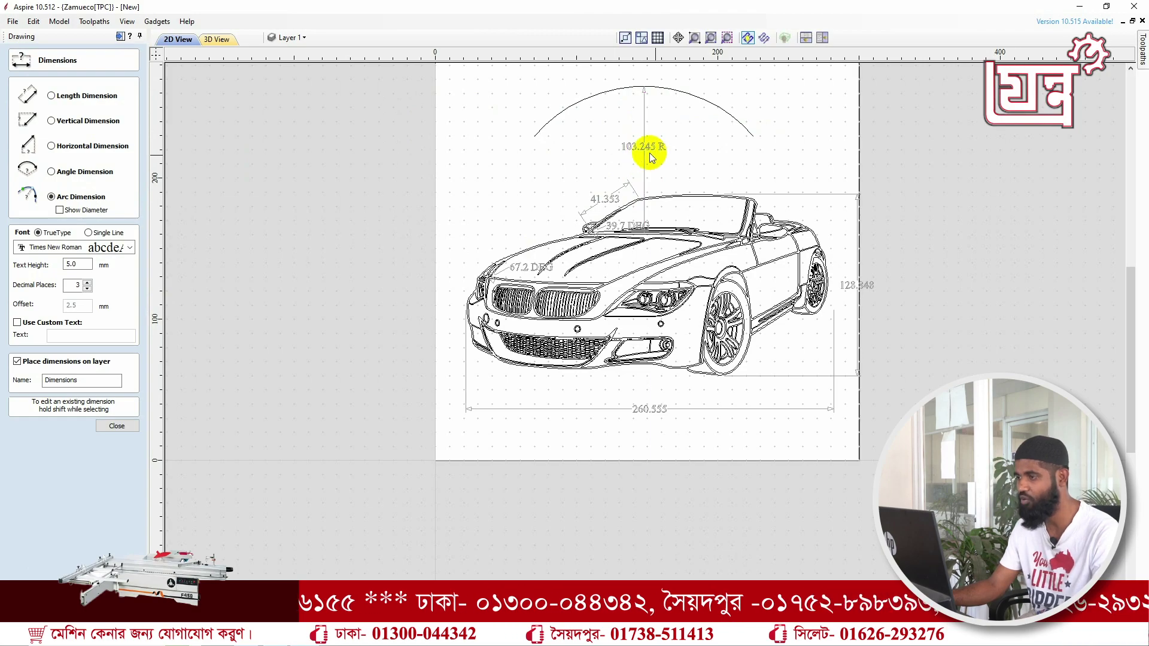
pyautogui.scroll(3, 649, 151)
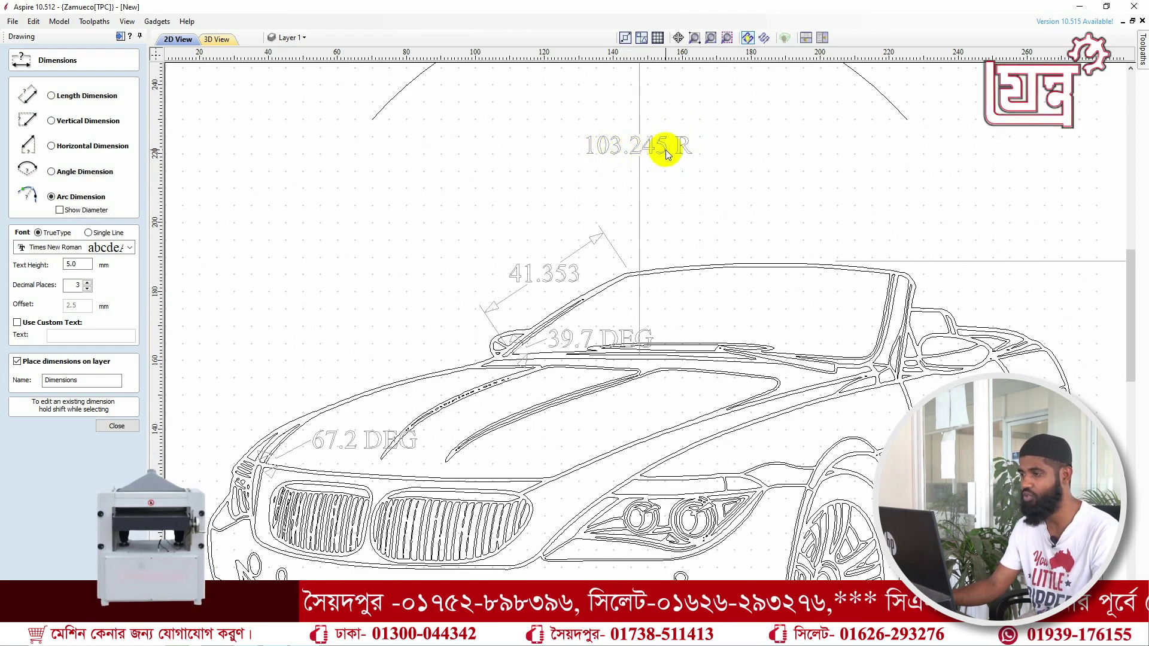
pyautogui.scroll(5, 668, 151)
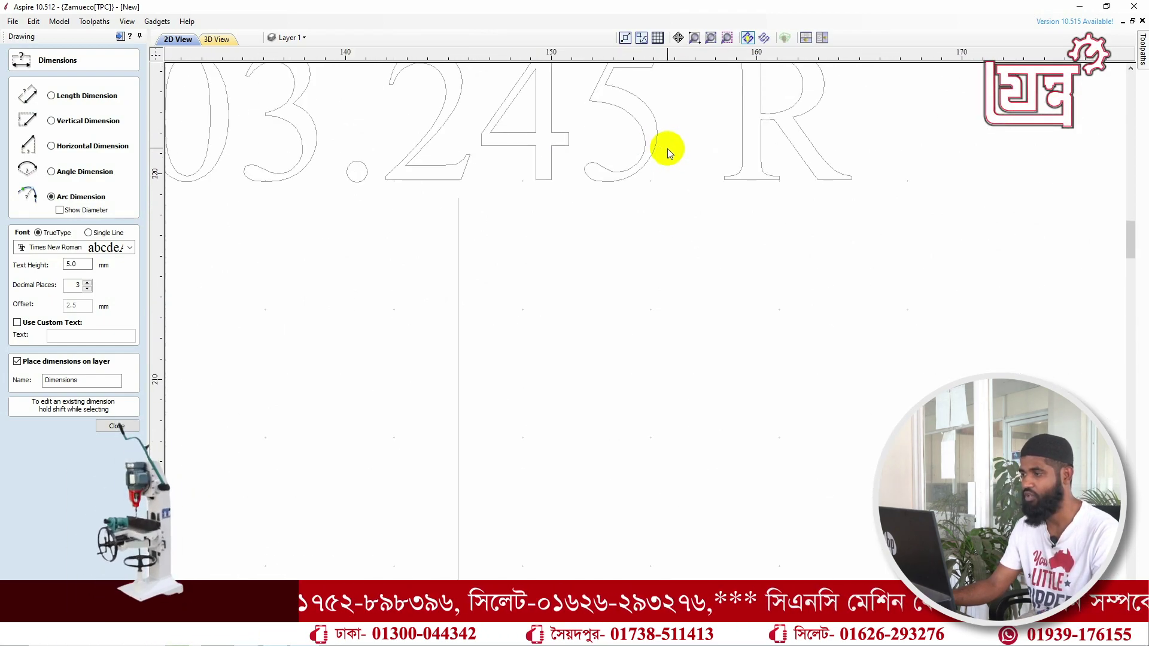
pyautogui.scroll(-5, 667, 148)
pyautogui.scroll(-2, 623, 144)
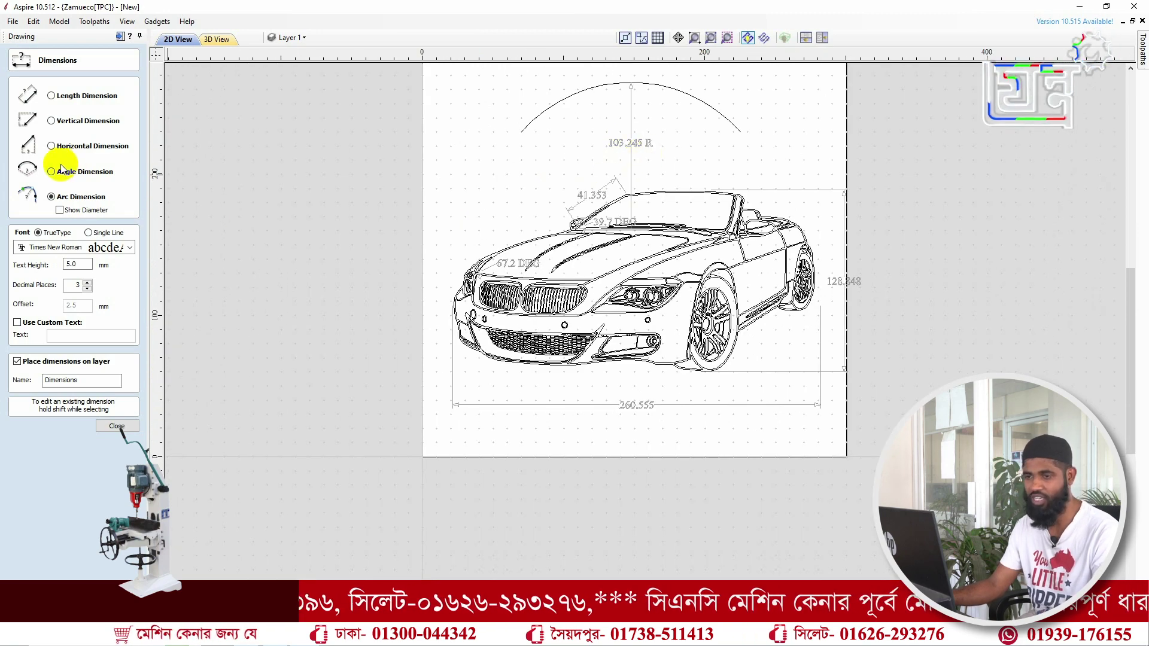
# Try the Single Line font type for the dimension text and switch back to TrueType.
pyautogui.click(59, 211)
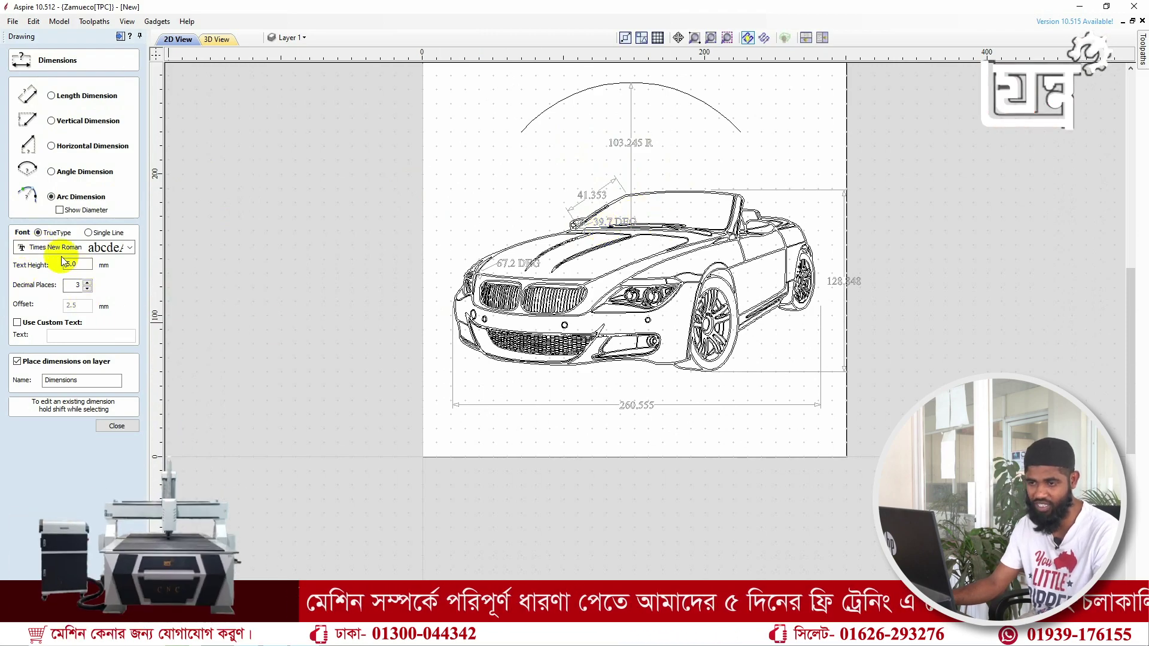
pyautogui.scroll(4, 645, 154)
pyautogui.scroll(2, 645, 155)
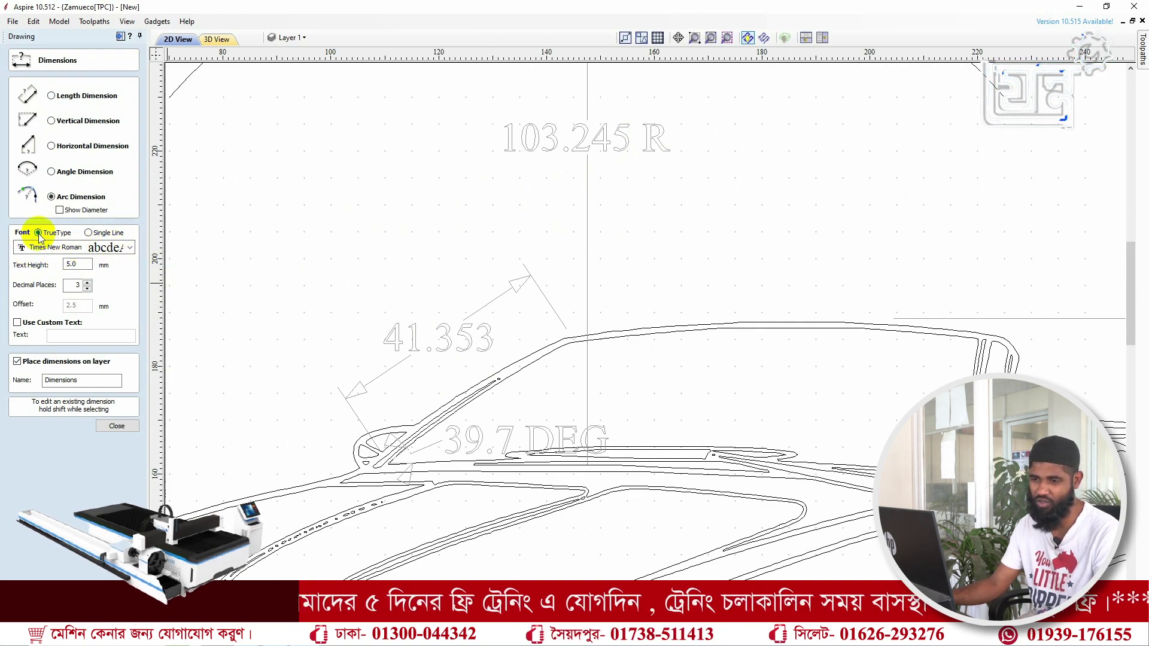
pyautogui.click(88, 233)
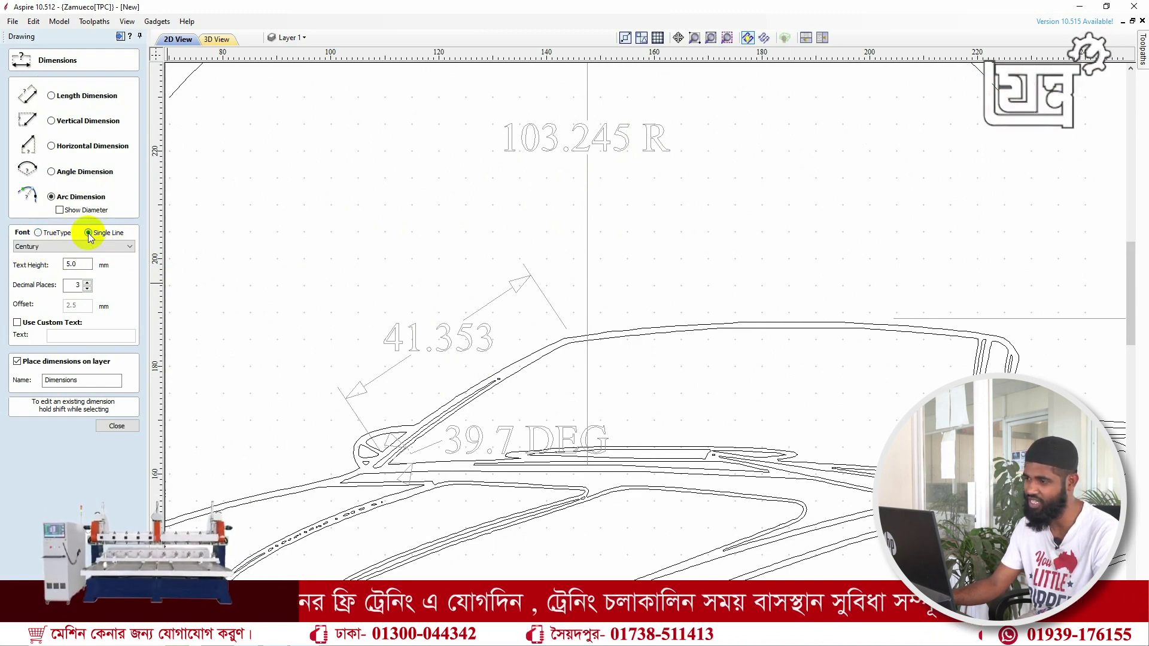
pyautogui.click(37, 233)
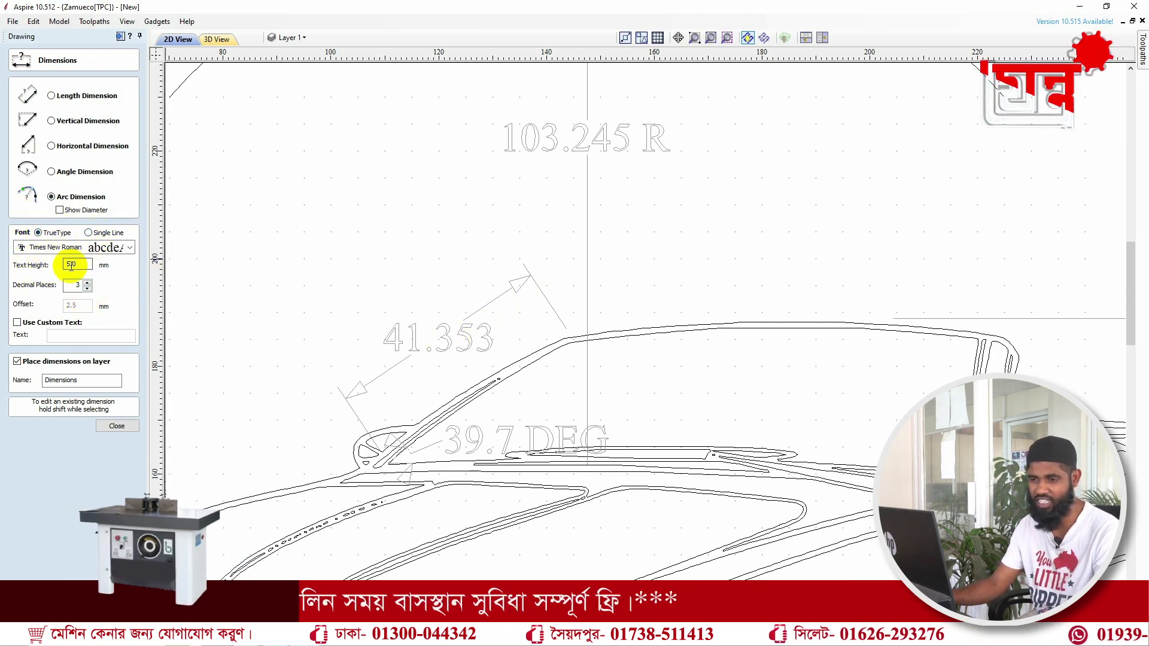
# Finish dimensioning with the whole car and arc in view and close the Dimensions tool.
pyautogui.moveTo(87, 264); pyautogui.dragTo(32, 272)
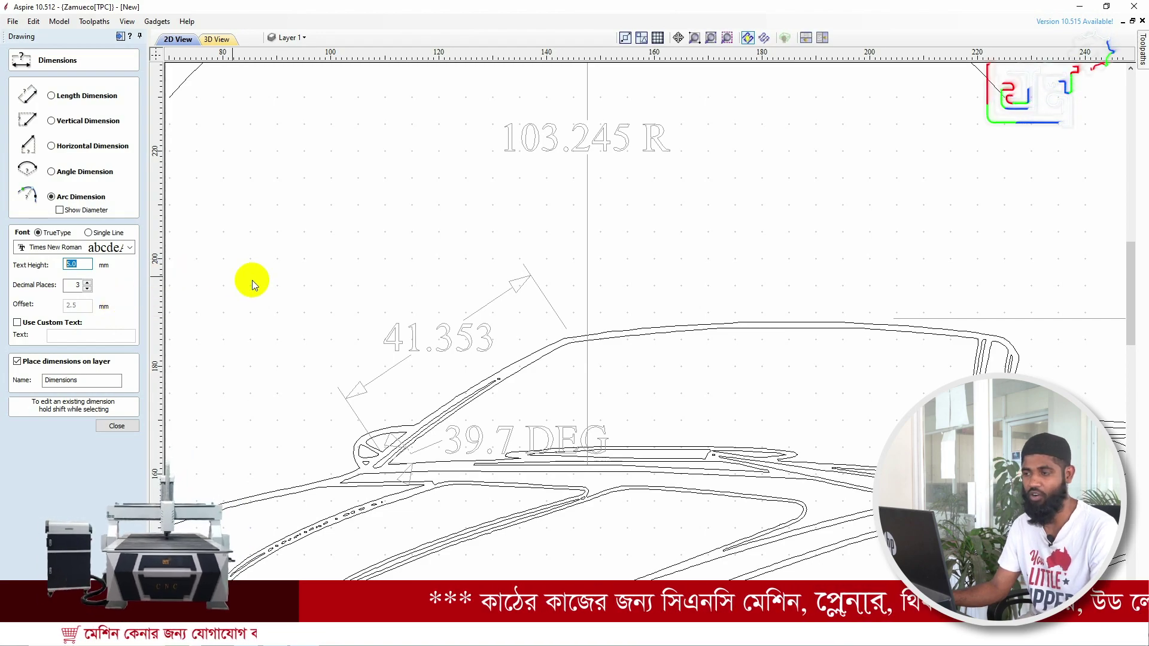
pyautogui.scroll(-5, 703, 250)
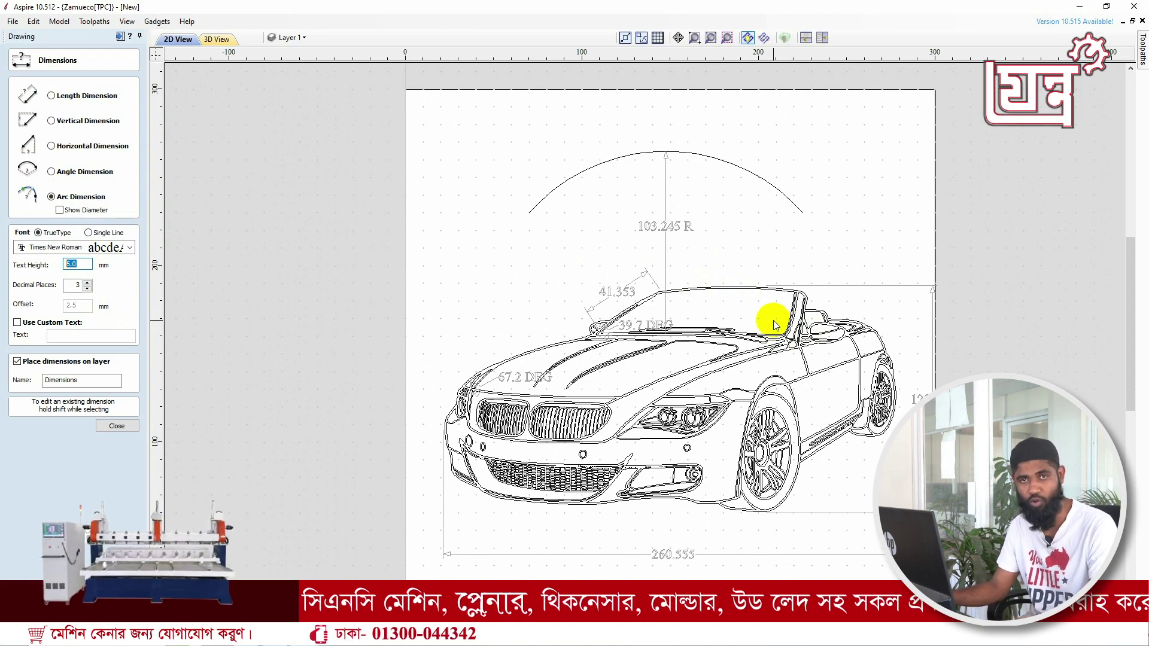
pyautogui.click(122, 427)
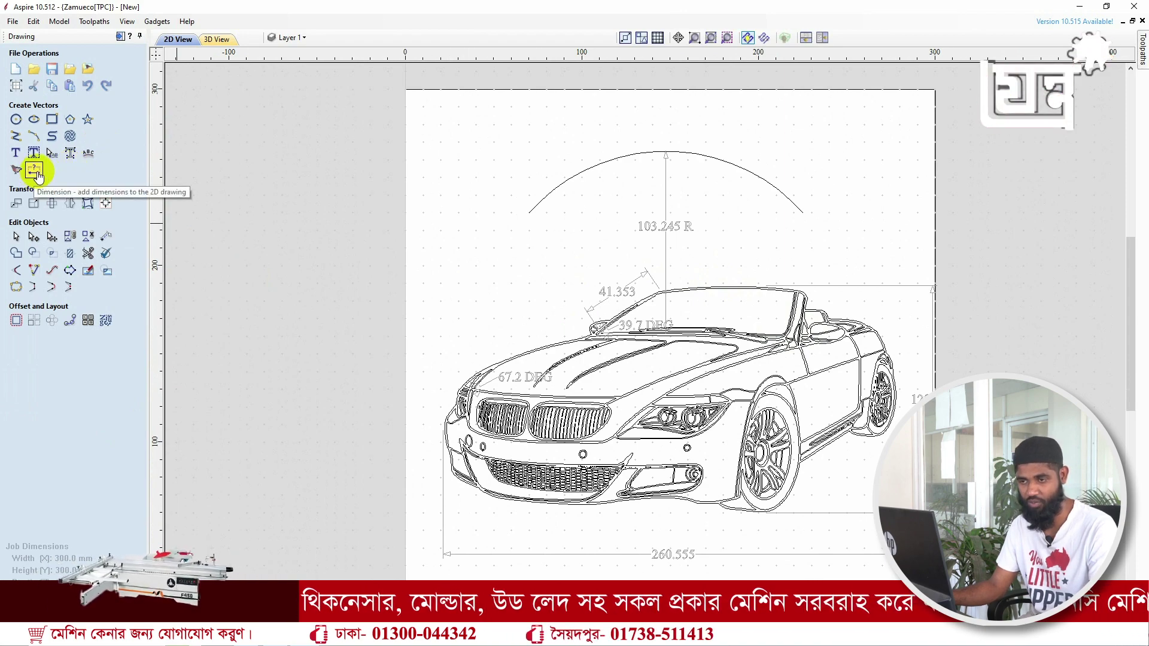